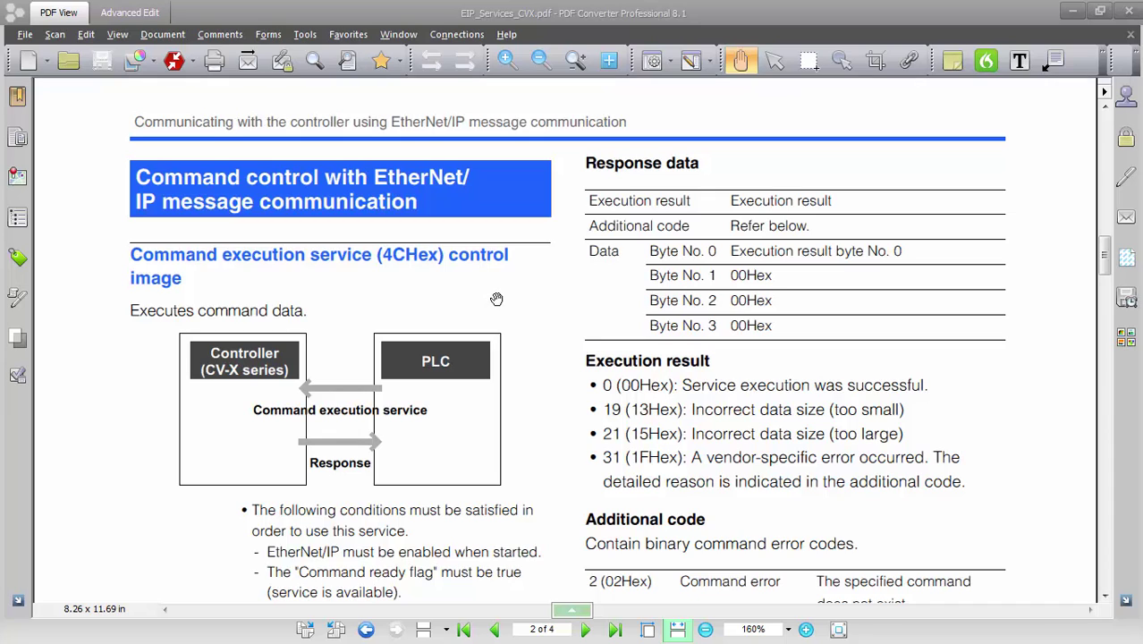
Step: Scroll the manual to the 'Example of data' Send-data table for changing SD1 to program 10
{"action": "left_click", "coordinate": [496, 296]}
{"action": "scroll", "coordinate": [496, 296], "scroll_direction": "down", "scroll_amount": 3}
{"action": "scroll", "coordinate": [494, 296], "scroll_direction": "up", "scroll_amount": 3}
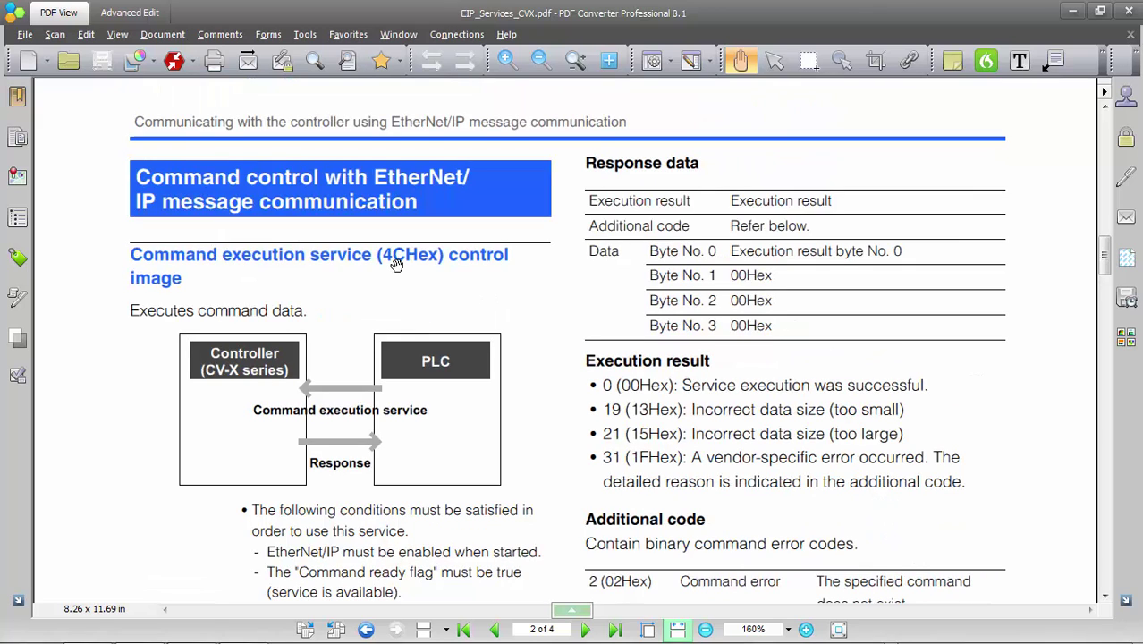
{"action": "scroll", "coordinate": [396, 263], "scroll_direction": "down", "scroll_amount": 13}
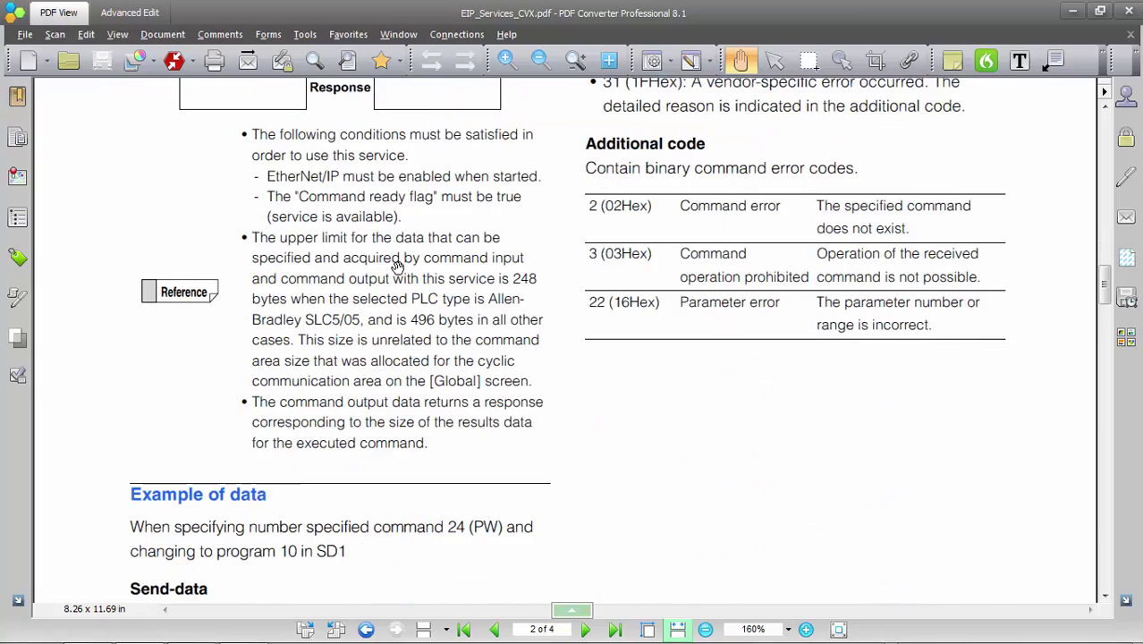
{"action": "scroll", "coordinate": [396, 268], "scroll_direction": "up", "scroll_amount": 13}
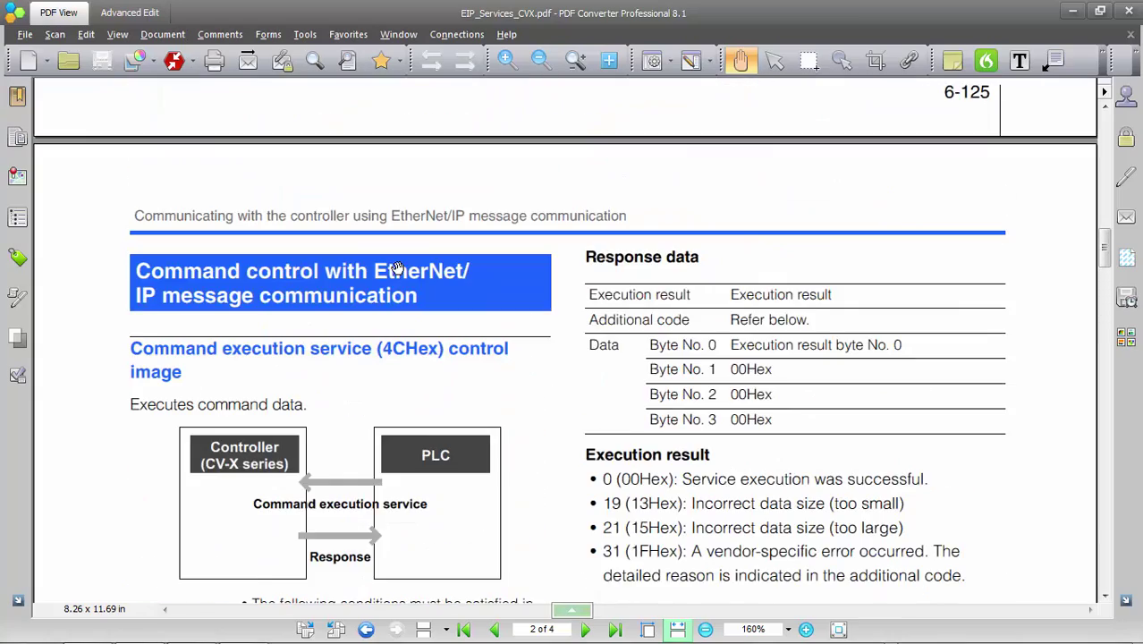
{"action": "scroll", "coordinate": [396, 267], "scroll_direction": "down", "scroll_amount": 2}
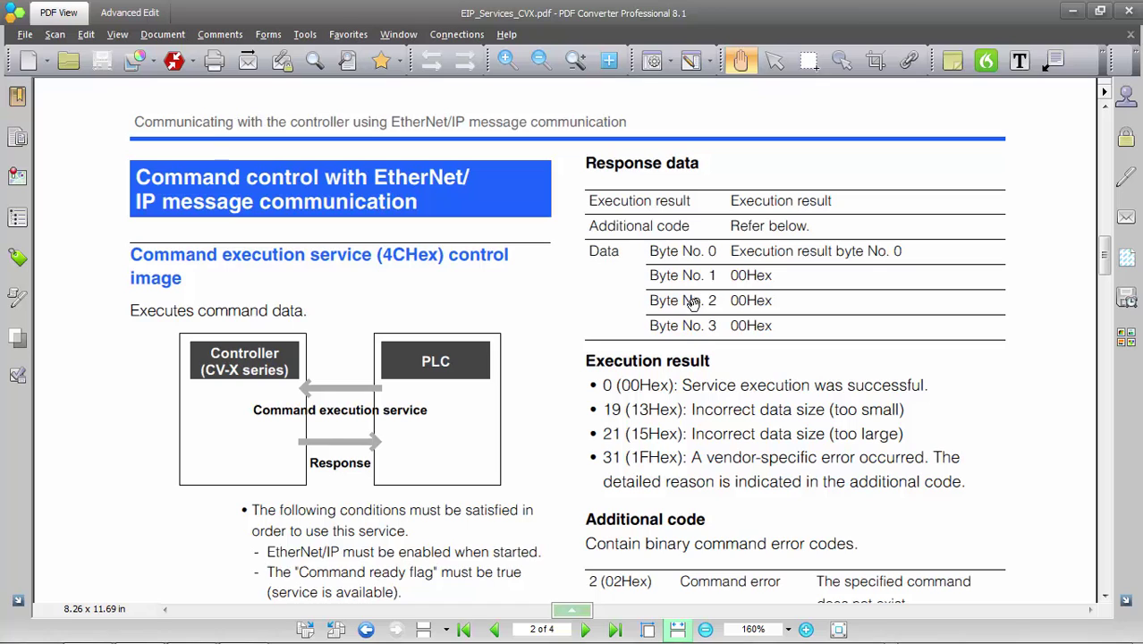
{"action": "scroll", "coordinate": [783, 378], "scroll_direction": "down", "scroll_amount": 5}
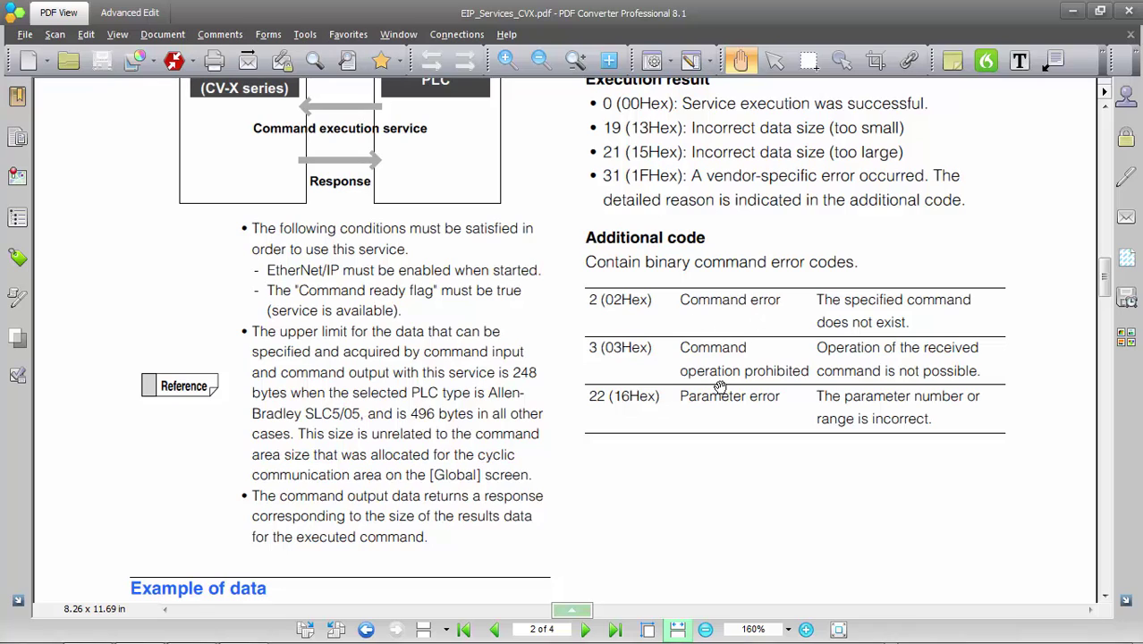
{"action": "scroll", "coordinate": [708, 373], "scroll_direction": "up", "scroll_amount": 4}
{"action": "scroll", "coordinate": [708, 373], "scroll_direction": "down", "scroll_amount": 2}
{"action": "scroll", "coordinate": [708, 373], "scroll_direction": "down", "scroll_amount": 10}
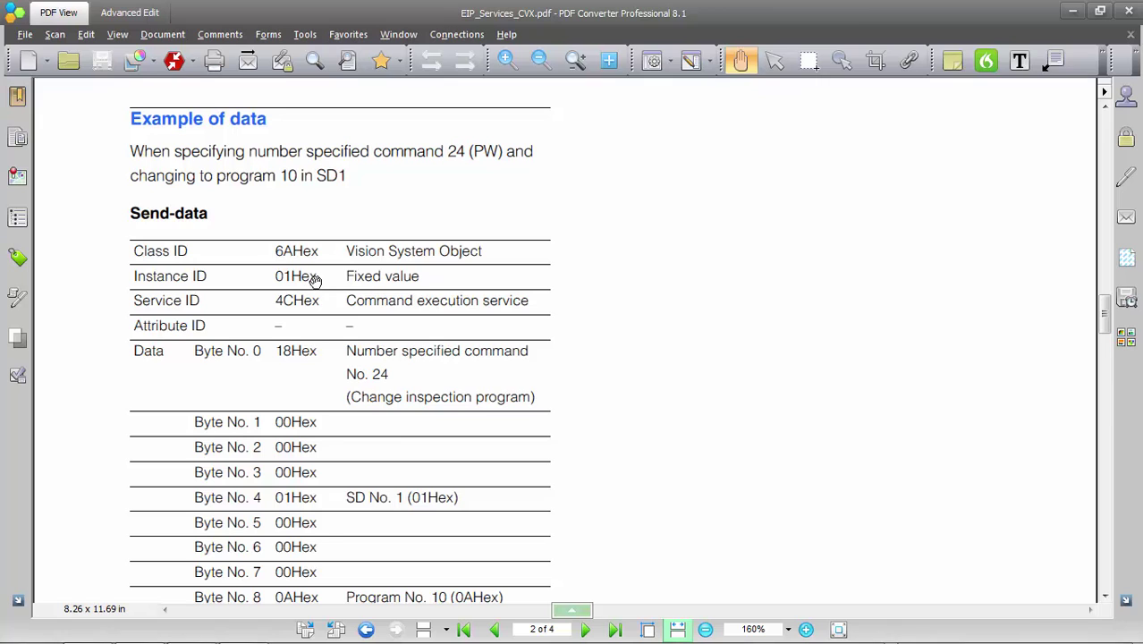
Step: Review the Send-data bytes of the command 24 example for program 10
{"action": "scroll", "coordinate": [314, 281], "scroll_direction": "down", "scroll_amount": 1}
{"action": "scroll", "coordinate": [315, 280], "scroll_direction": "up", "scroll_amount": 2}
{"action": "scroll", "coordinate": [315, 281], "scroll_direction": "down", "scroll_amount": 1}
{"action": "scroll", "coordinate": [315, 281], "scroll_direction": "down", "scroll_amount": 1}
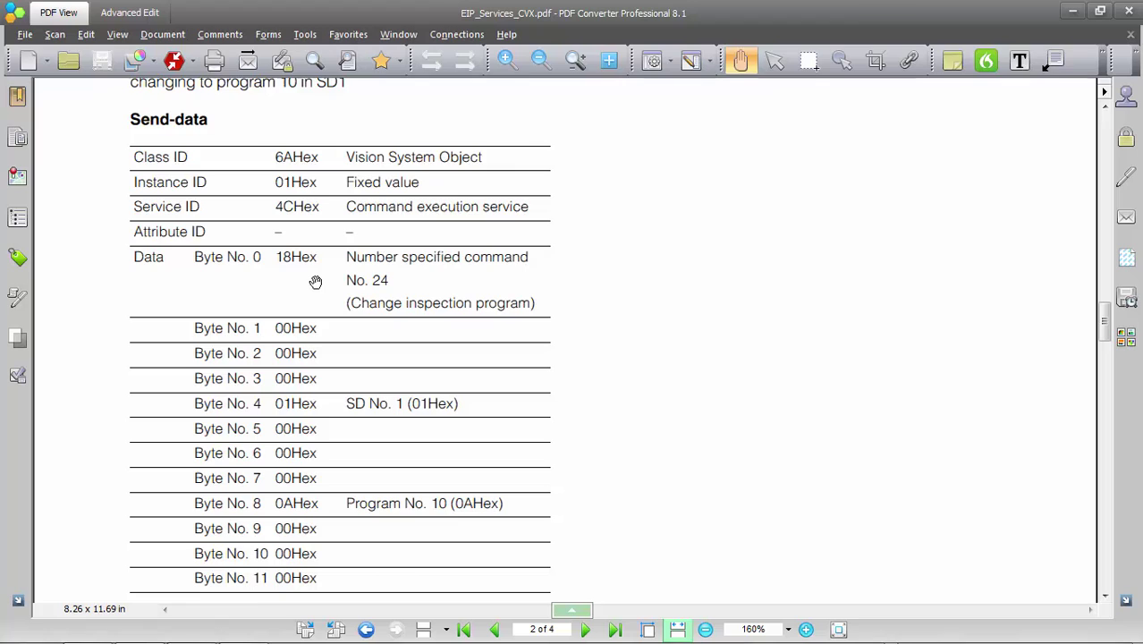
{"action": "scroll", "coordinate": [315, 282], "scroll_direction": "up", "scroll_amount": 1}
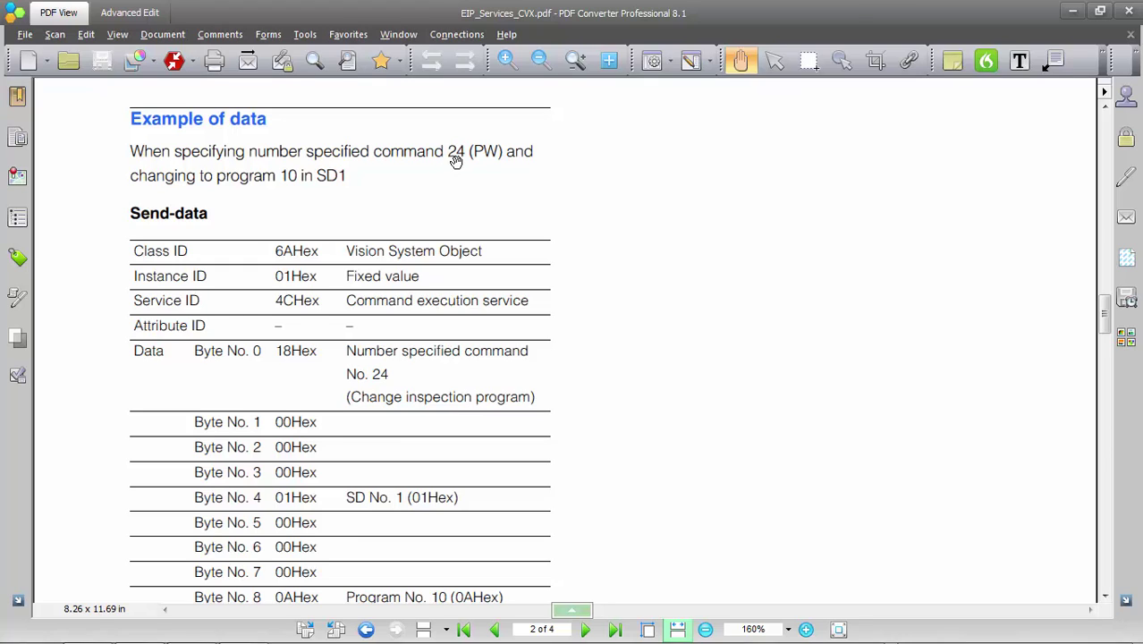
{"action": "scroll", "coordinate": [455, 159], "scroll_direction": "down", "scroll_amount": 2}
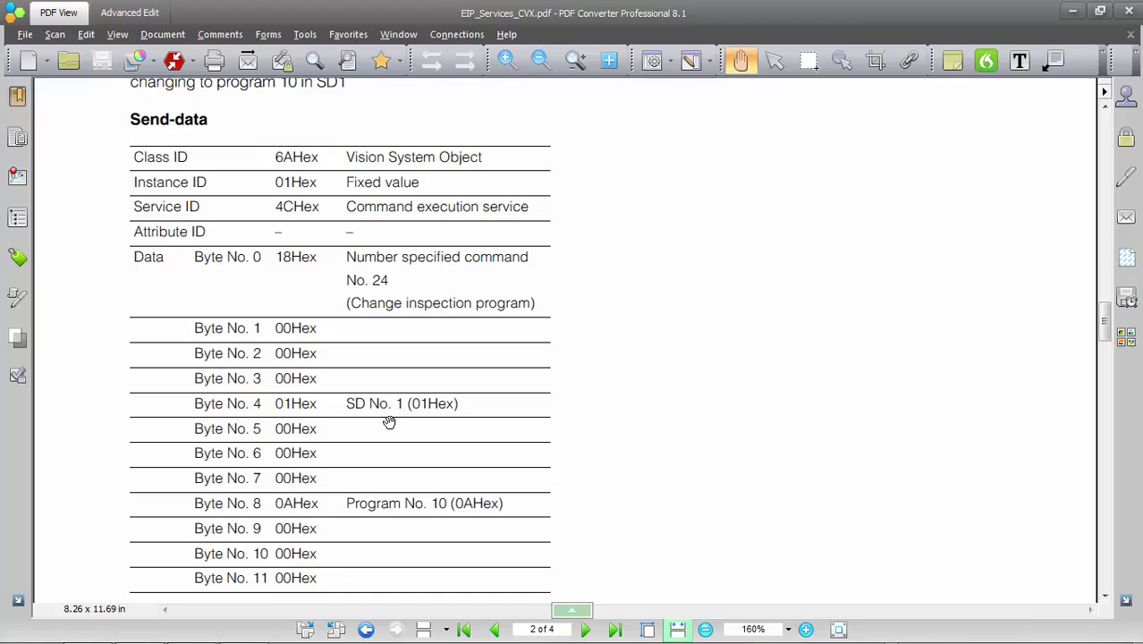
{"action": "scroll", "coordinate": [389, 422], "scroll_direction": "down", "scroll_amount": 3}
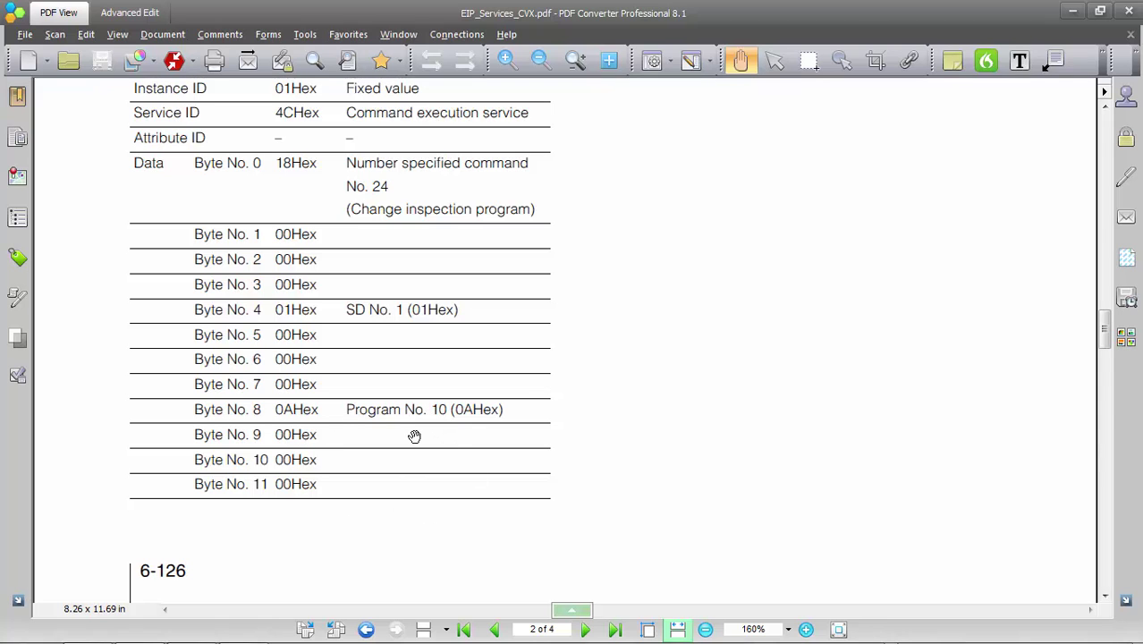
{"action": "scroll", "coordinate": [414, 435], "scroll_direction": "up", "scroll_amount": 2}
{"action": "scroll", "coordinate": [414, 435], "scroll_direction": "up", "scroll_amount": 15}
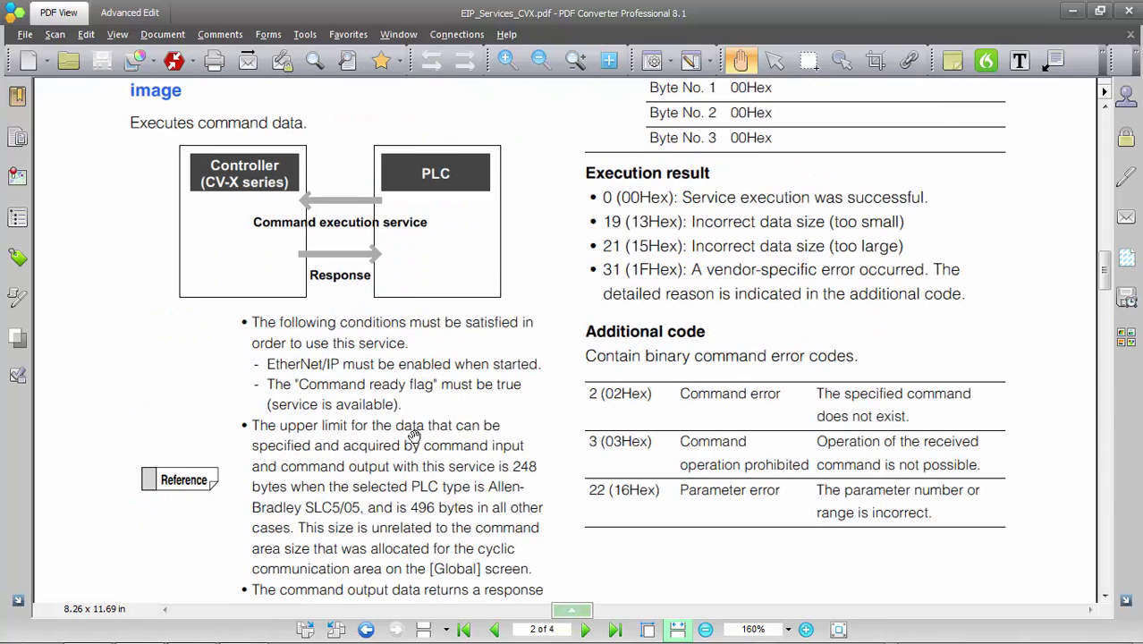
{"action": "scroll", "coordinate": [414, 435], "scroll_direction": "up", "scroll_amount": 2}
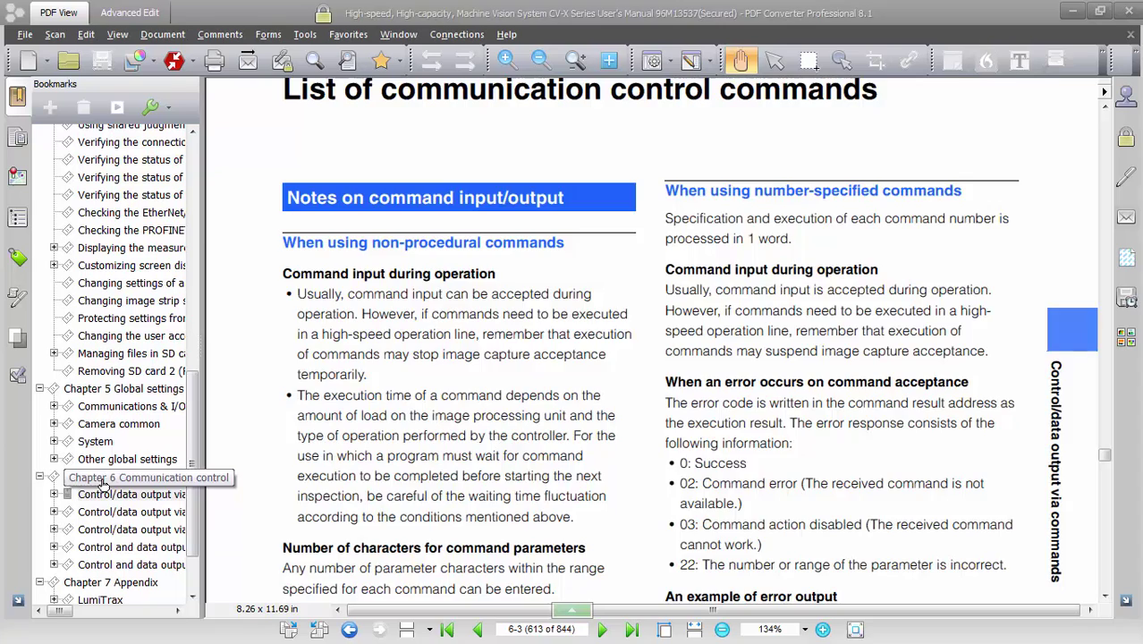
Step: Jump to Chapter 6 Communication control and scroll to the command table on page 6-4
{"action": "left_click", "coordinate": [80, 476]}
{"action": "scroll", "coordinate": [456, 410], "scroll_direction": "down", "scroll_amount": 10}
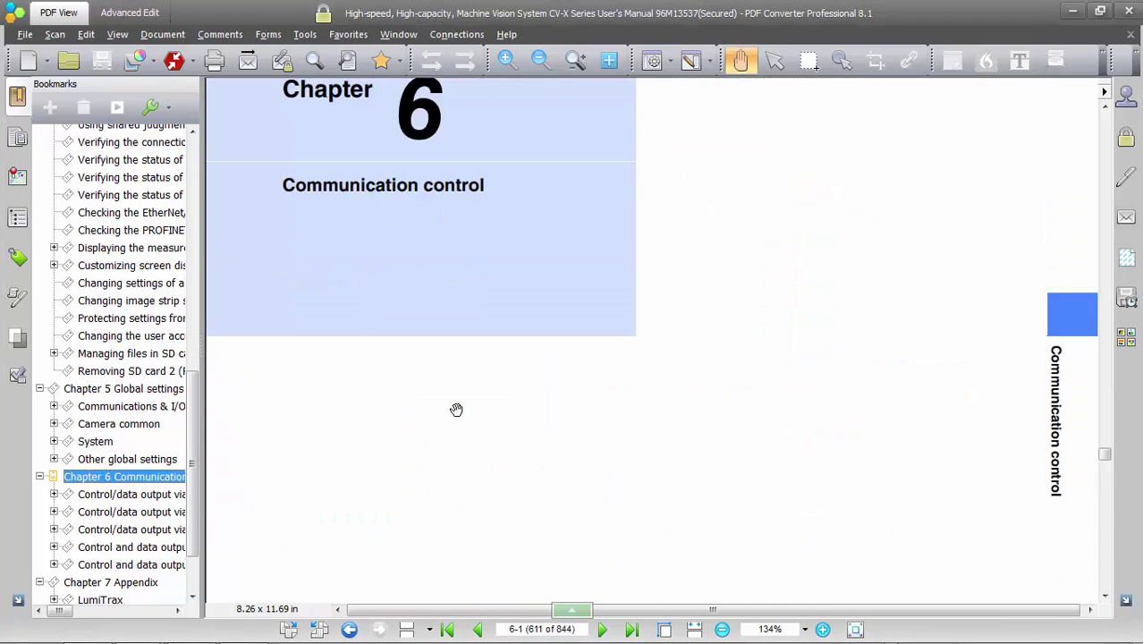
{"action": "scroll", "coordinate": [456, 409], "scroll_direction": "down", "scroll_amount": 3}
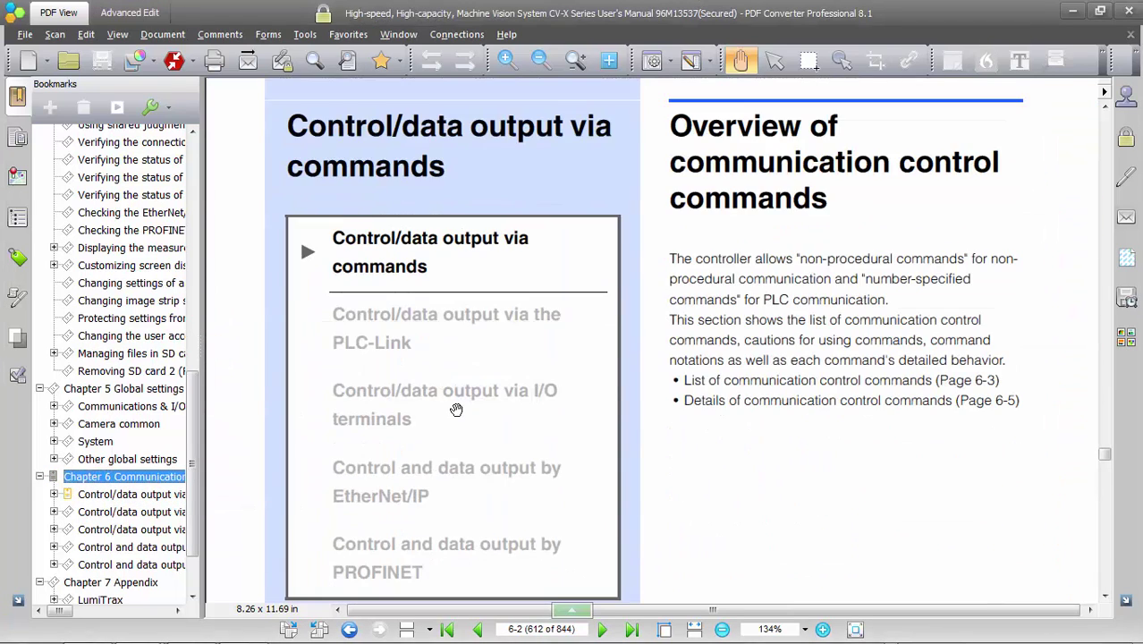
{"action": "scroll", "coordinate": [456, 410], "scroll_direction": "down", "scroll_amount": 12}
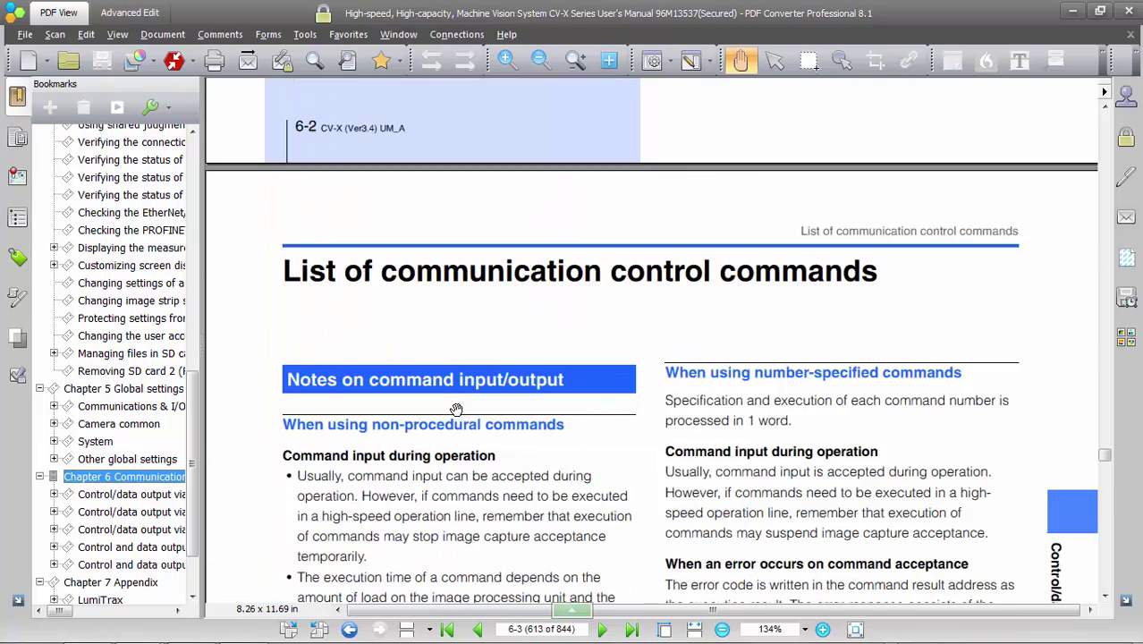
{"action": "scroll", "coordinate": [456, 408], "scroll_direction": "down", "scroll_amount": 6}
{"action": "scroll", "coordinate": [458, 407], "scroll_direction": "up", "scroll_amount": 6}
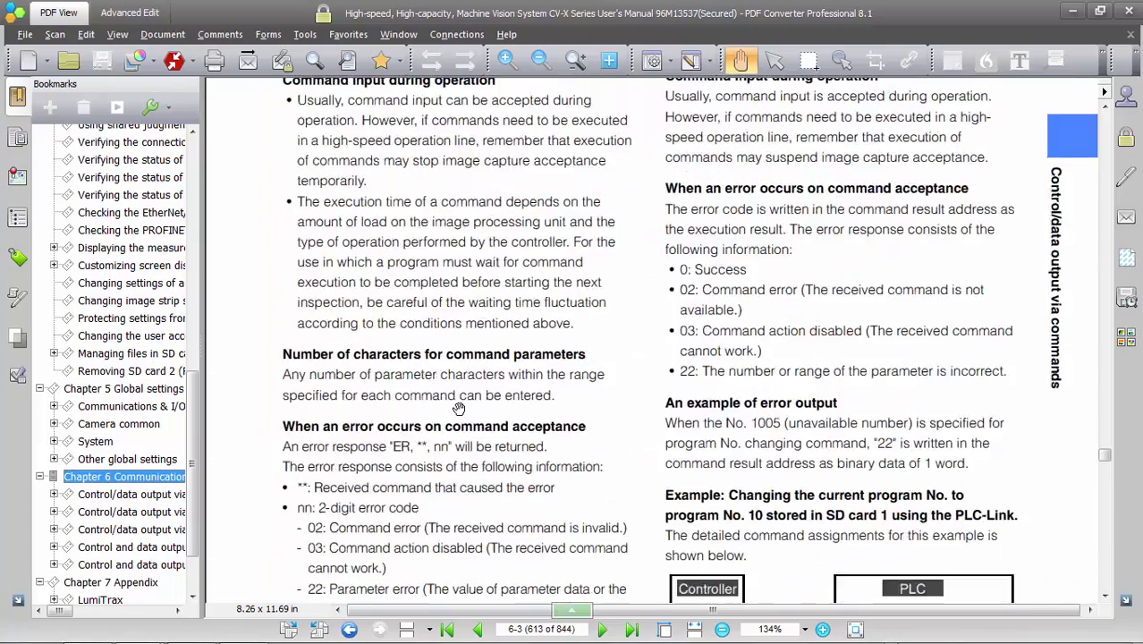
{"action": "scroll", "coordinate": [461, 407], "scroll_direction": "down", "scroll_amount": 14}
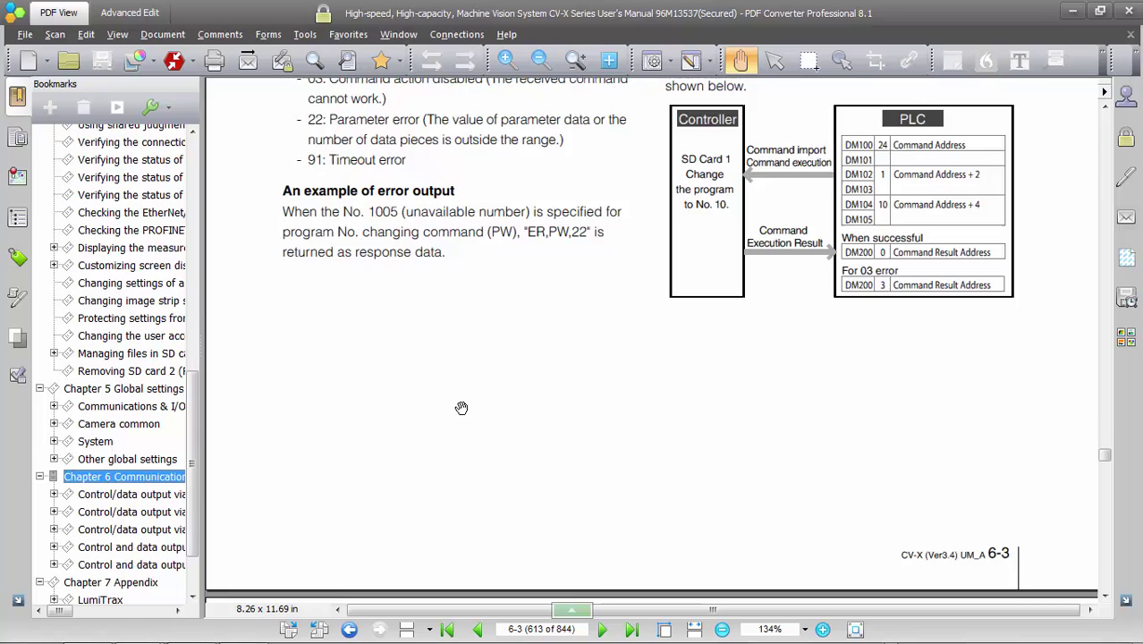
{"action": "scroll", "coordinate": [462, 413], "scroll_direction": "down", "scroll_amount": 4}
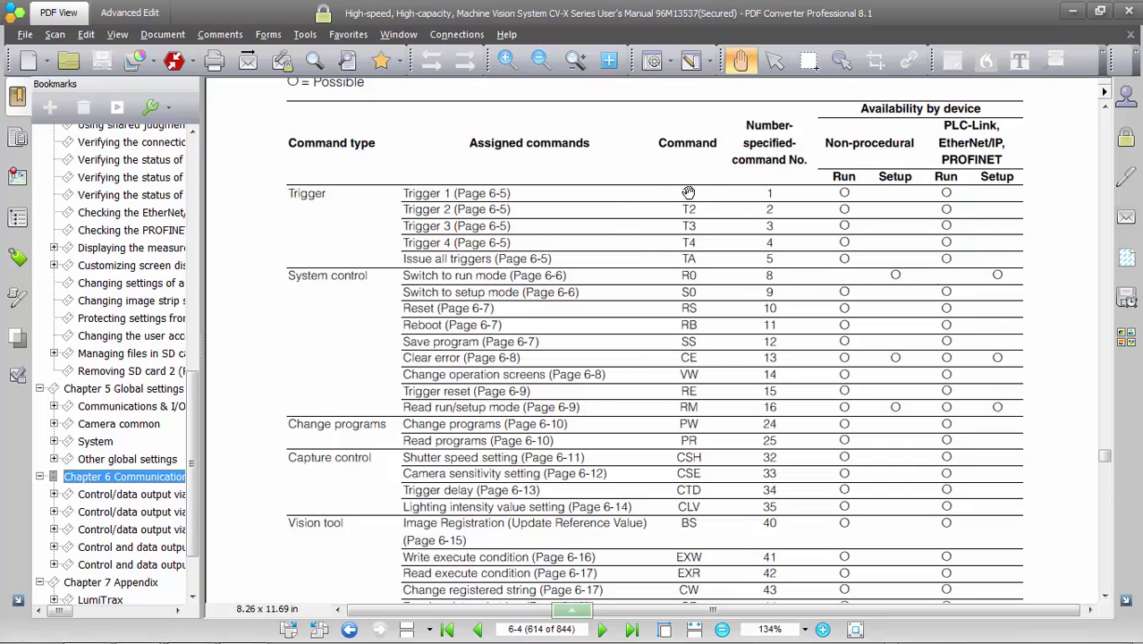
Step: Follow the Page 6-10 link in the Change programs (PW, command 24) row
{"action": "scroll", "coordinate": [687, 213], "scroll_direction": "down", "scroll_amount": 3}
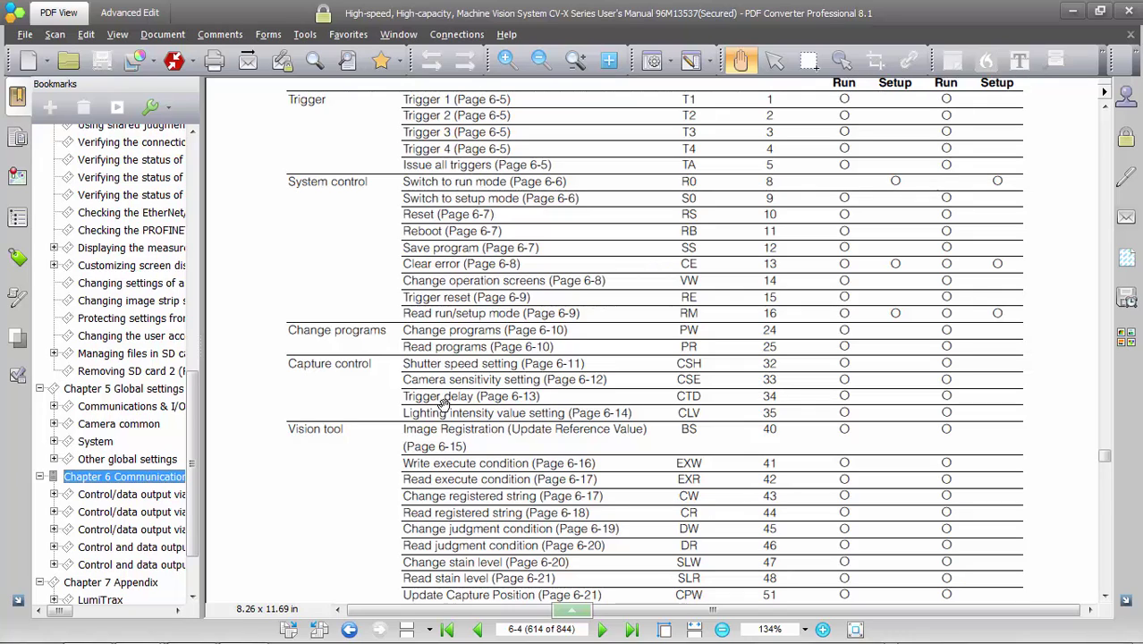
{"action": "scroll", "coordinate": [501, 364], "scroll_direction": "down", "scroll_amount": 3}
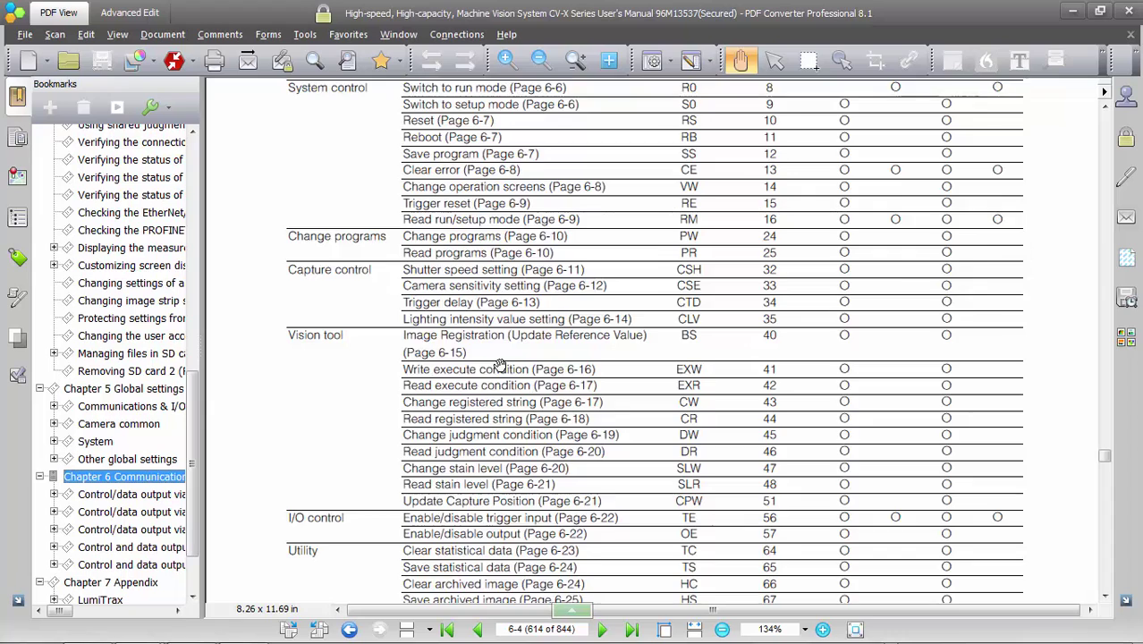
{"action": "scroll", "coordinate": [501, 364], "scroll_direction": "up", "scroll_amount": 3}
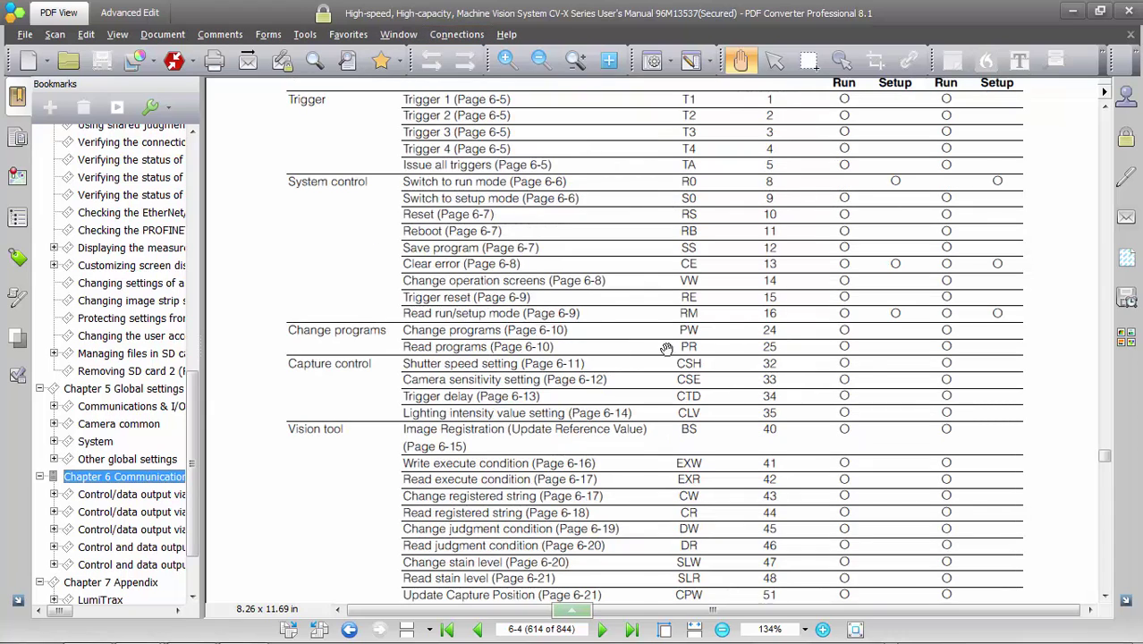
{"action": "left_click", "coordinate": [547, 330]}
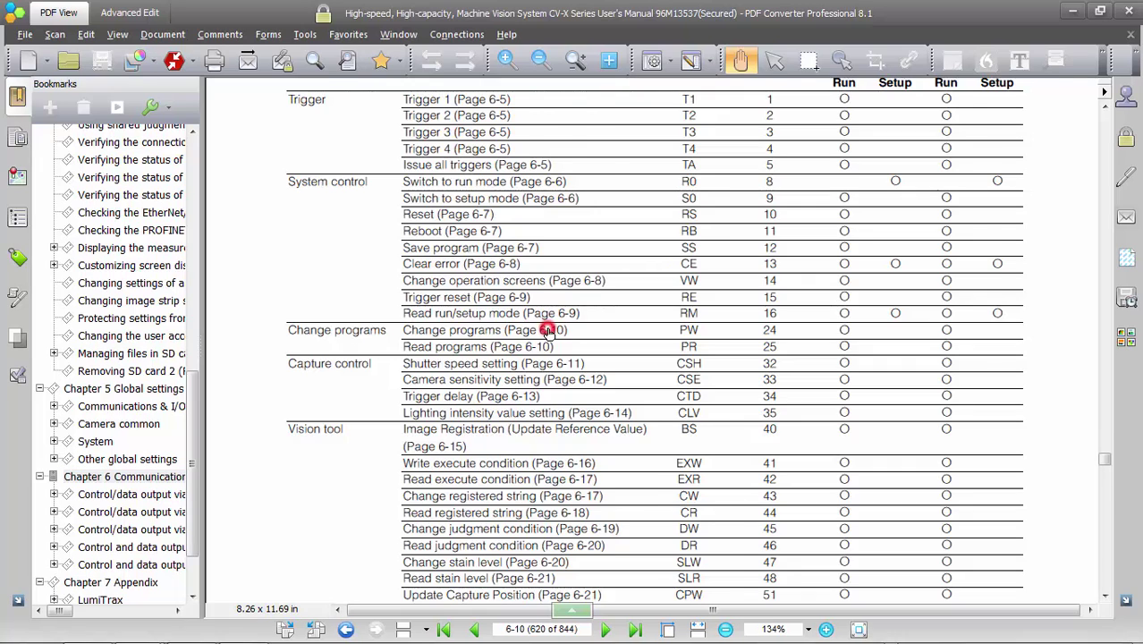
Step: Read through the PW: Change programs page's parameters and execution results
{"action": "scroll", "coordinate": [547, 330], "scroll_direction": "up", "scroll_amount": 3}
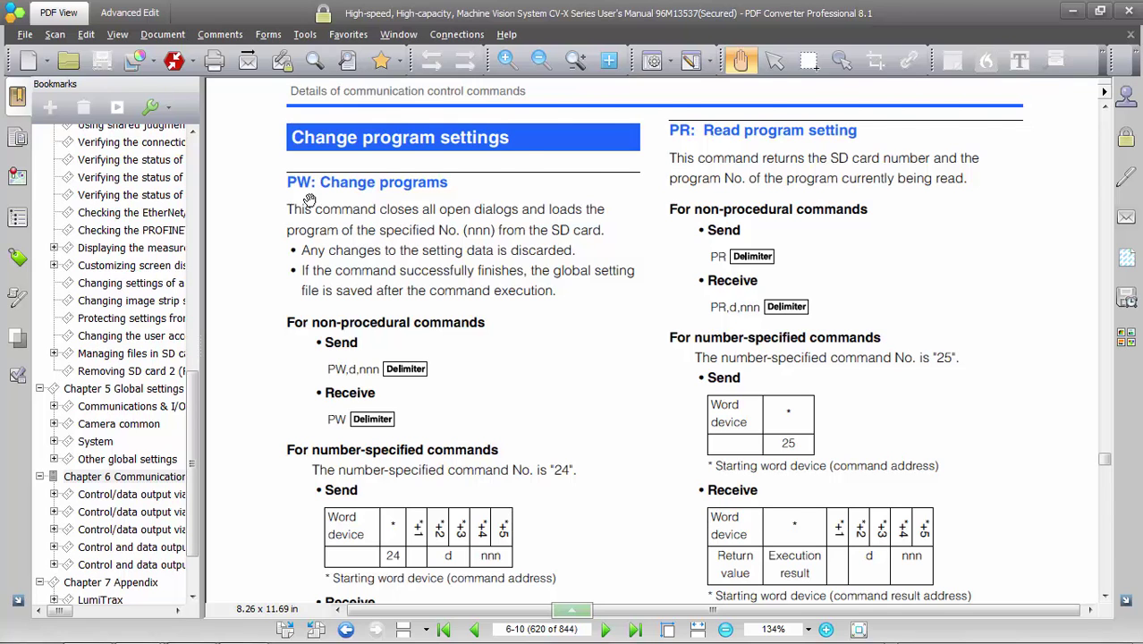
{"action": "scroll", "coordinate": [331, 223], "scroll_direction": "down", "scroll_amount": 3}
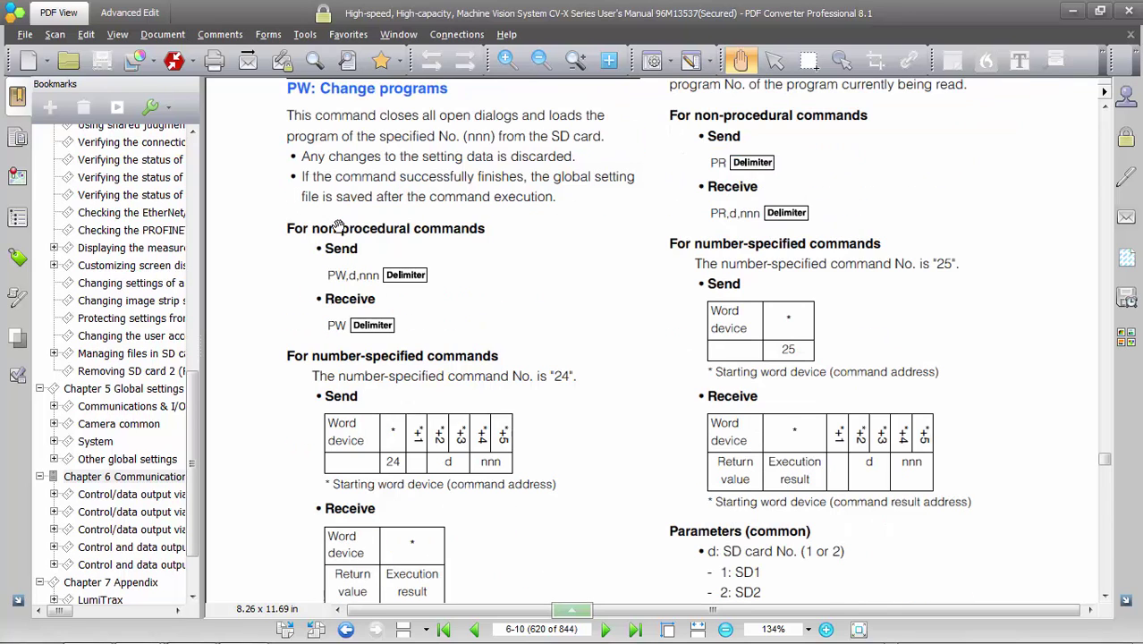
{"action": "scroll", "coordinate": [338, 227], "scroll_direction": "down", "scroll_amount": 5}
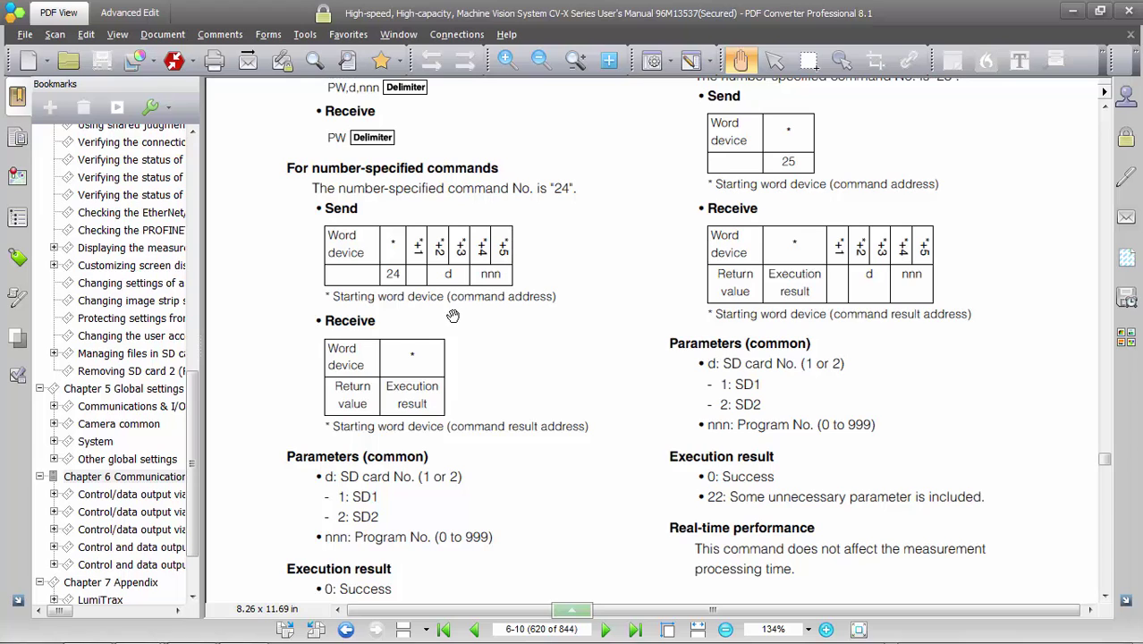
{"action": "scroll", "coordinate": [454, 322], "scroll_direction": "down", "scroll_amount": 3}
{"action": "scroll", "coordinate": [456, 324], "scroll_direction": "up", "scroll_amount": 3}
{"action": "scroll", "coordinate": [525, 322], "scroll_direction": "down", "scroll_amount": 3}
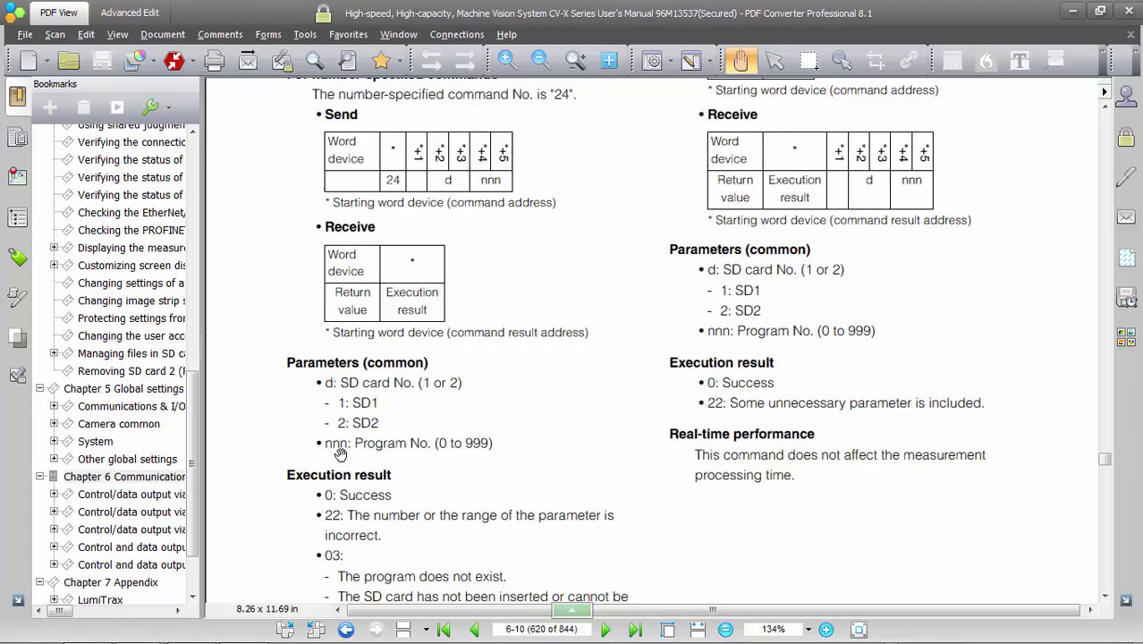
{"action": "scroll", "coordinate": [341, 454], "scroll_direction": "up", "scroll_amount": 5}
{"action": "scroll", "coordinate": [341, 454], "scroll_direction": "up", "scroll_amount": 2, "text": "ctrl"}
{"action": "scroll", "coordinate": [340, 454], "scroll_direction": "up", "scroll_amount": 5}
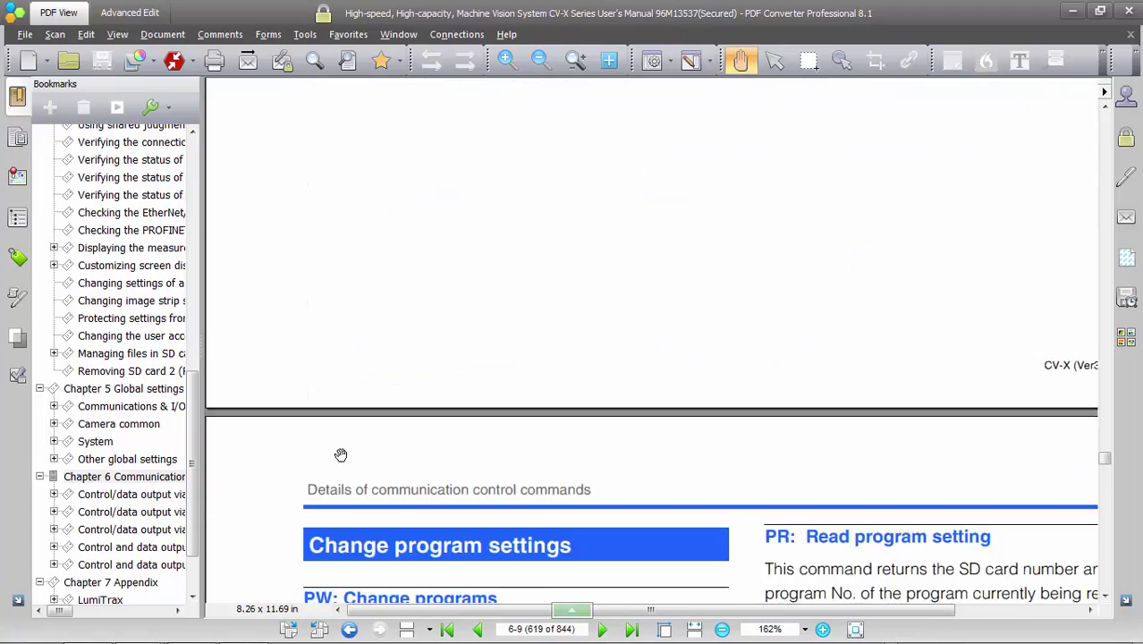
{"action": "scroll", "coordinate": [341, 454], "scroll_direction": "up", "scroll_amount": 3}
{"action": "scroll", "coordinate": [341, 454], "scroll_direction": "down", "scroll_amount": 10}
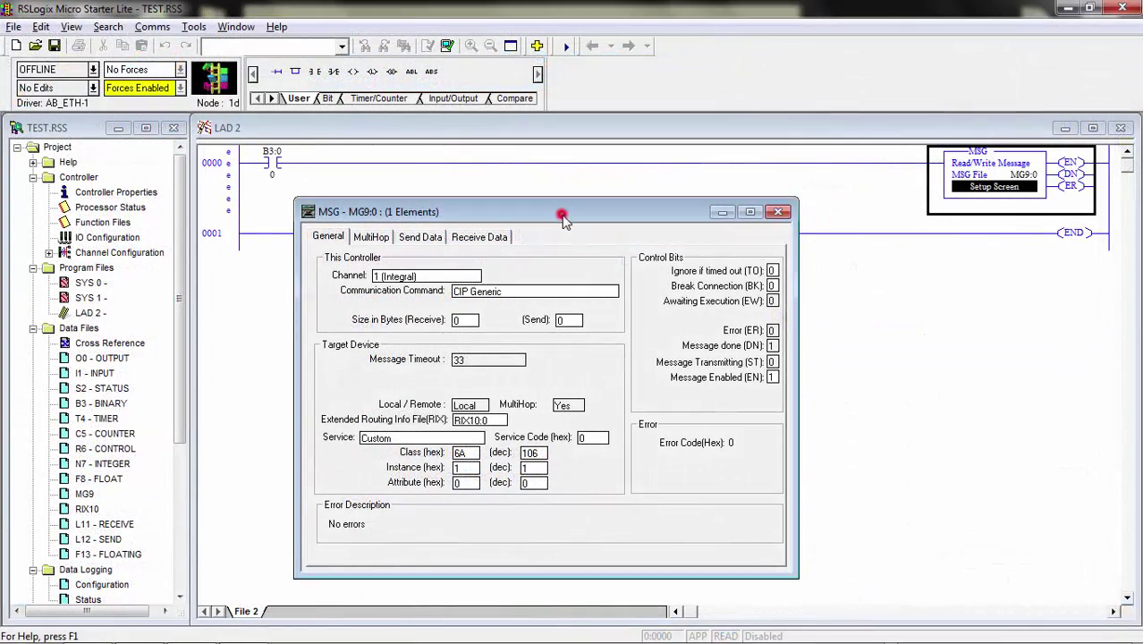
Step: Set the message's receive size to 4 bytes at data table address L11:0
{"action": "left_click_drag", "start_coordinate": [563, 215], "coordinate": [551, 229]}
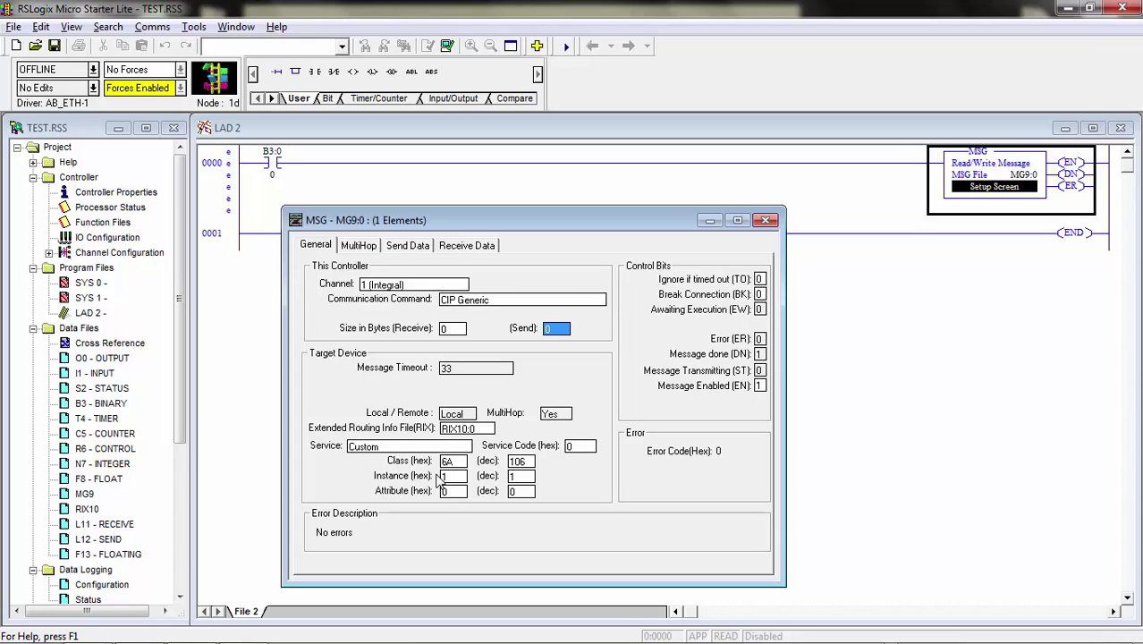
{"action": "left_click", "coordinate": [553, 329]}
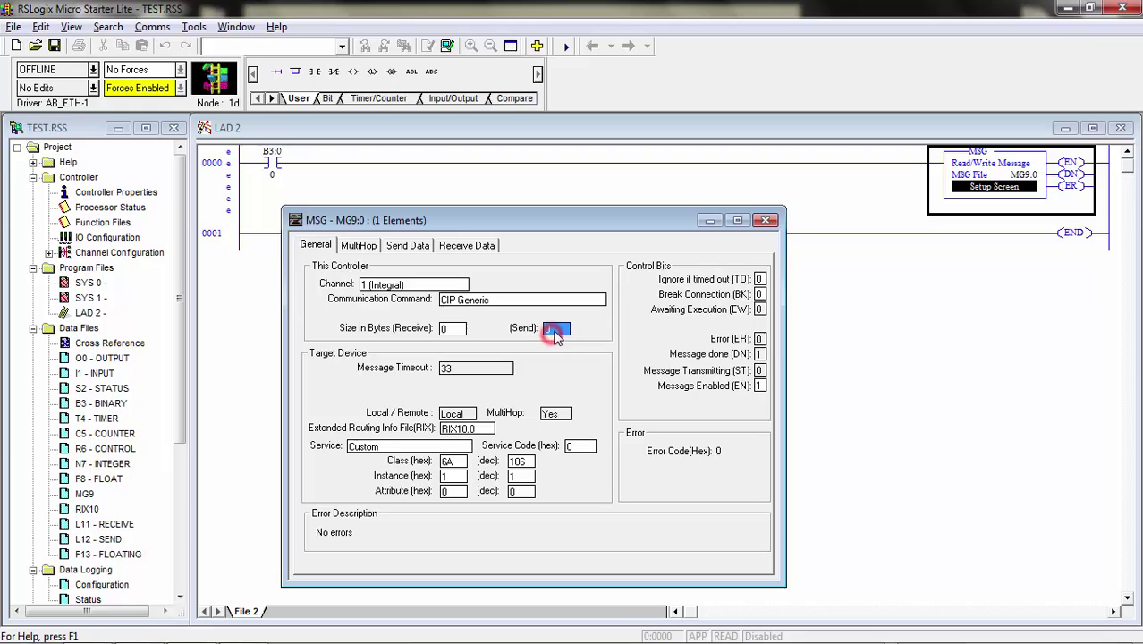
{"action": "left_click", "coordinate": [454, 328]}
{"action": "type", "text": "4"}
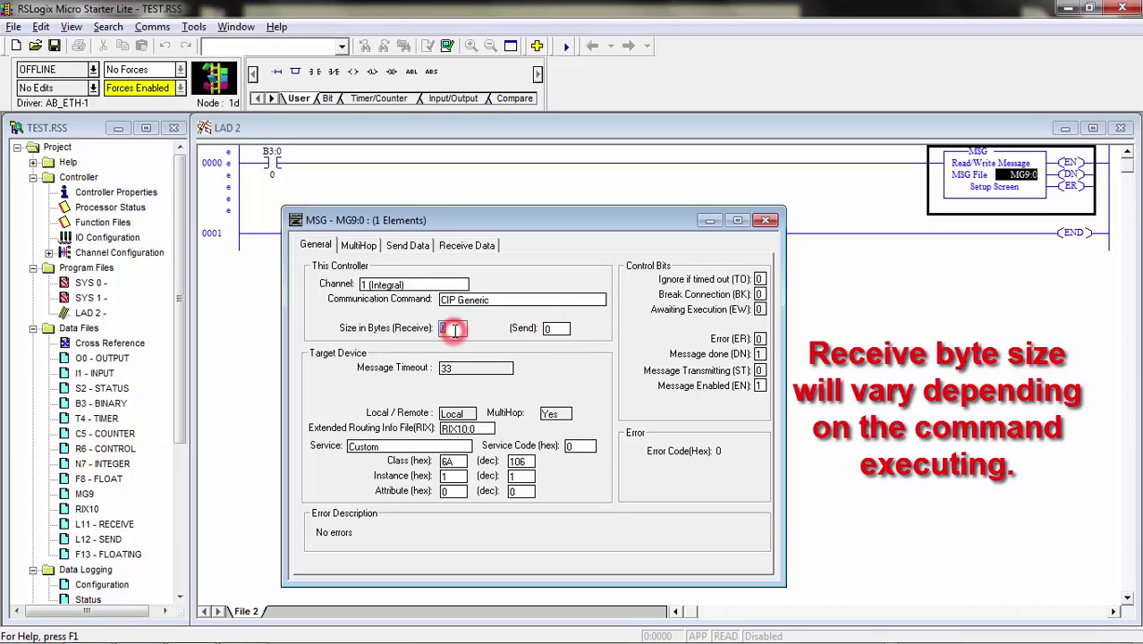
{"action": "left_click", "coordinate": [577, 331]}
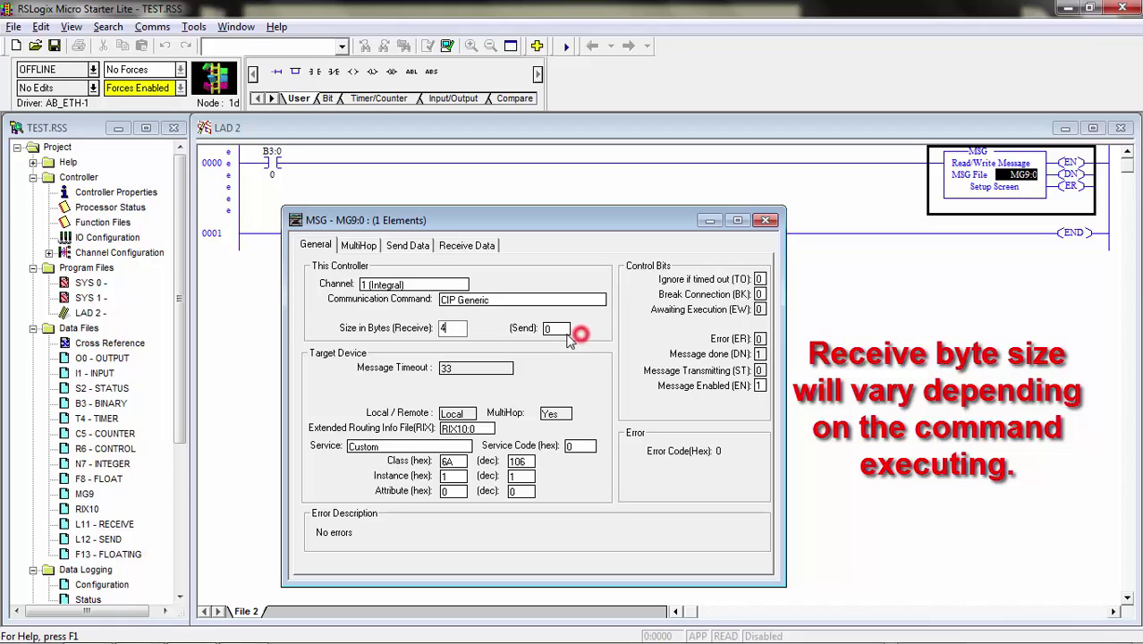
{"action": "left_click", "coordinate": [464, 313]}
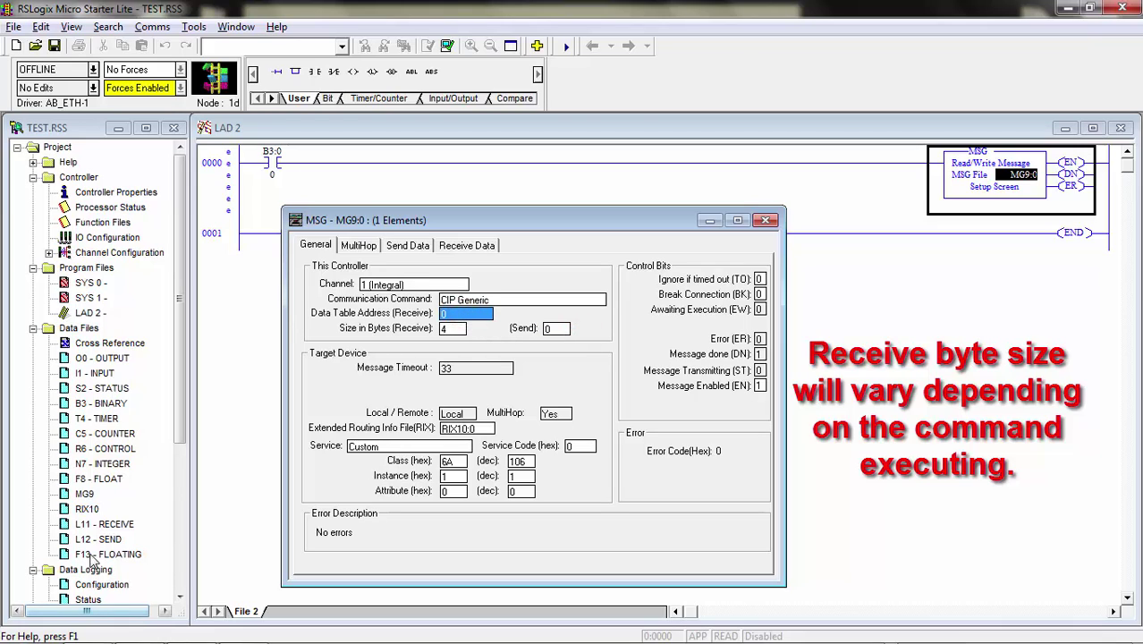
{"action": "left_click", "coordinate": [454, 315]}
{"action": "type", "text": "L11:"}
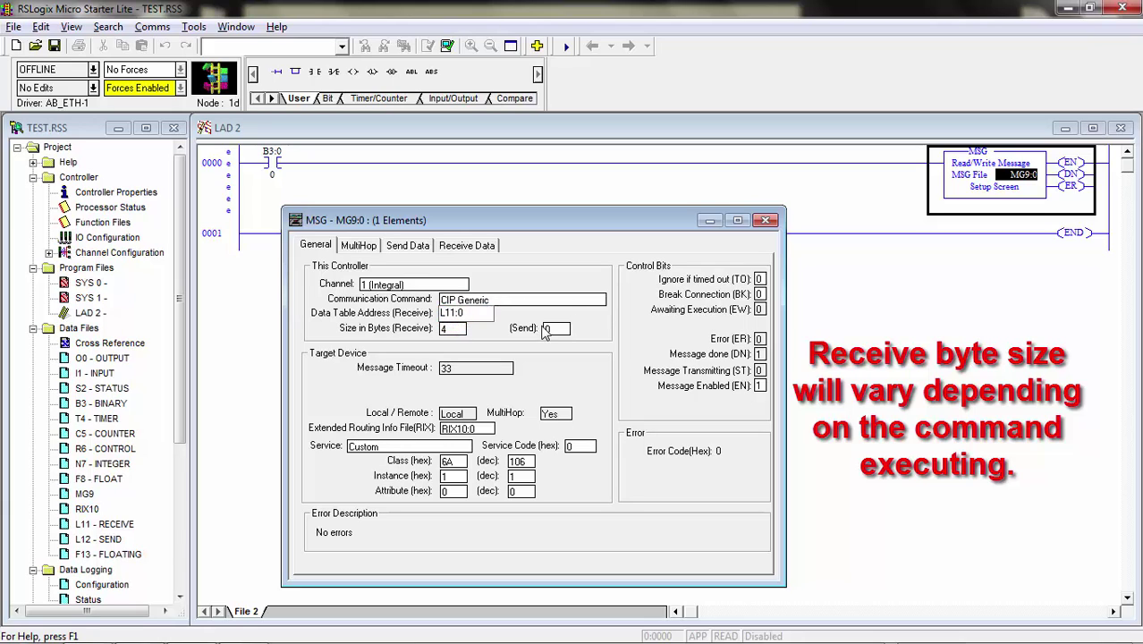
Step: Set the send size to 12 bytes from data table address L12:0
{"action": "left_click", "coordinate": [549, 329]}
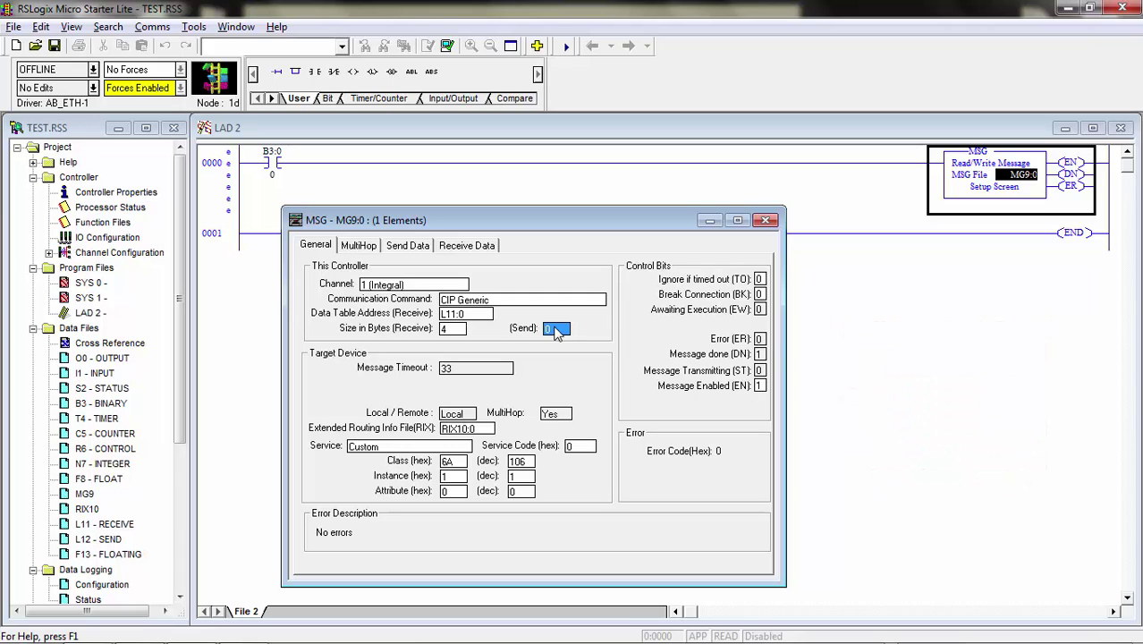
{"action": "type", "text": "12"}
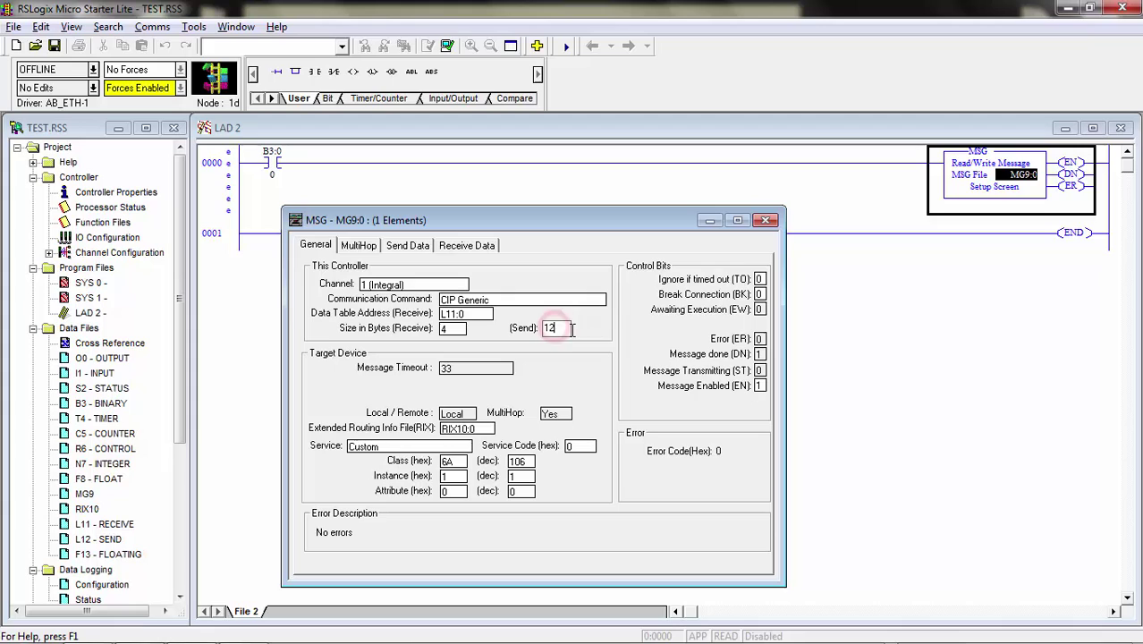
{"action": "left_click", "coordinate": [497, 369]}
{"action": "left_click", "coordinate": [554, 312]}
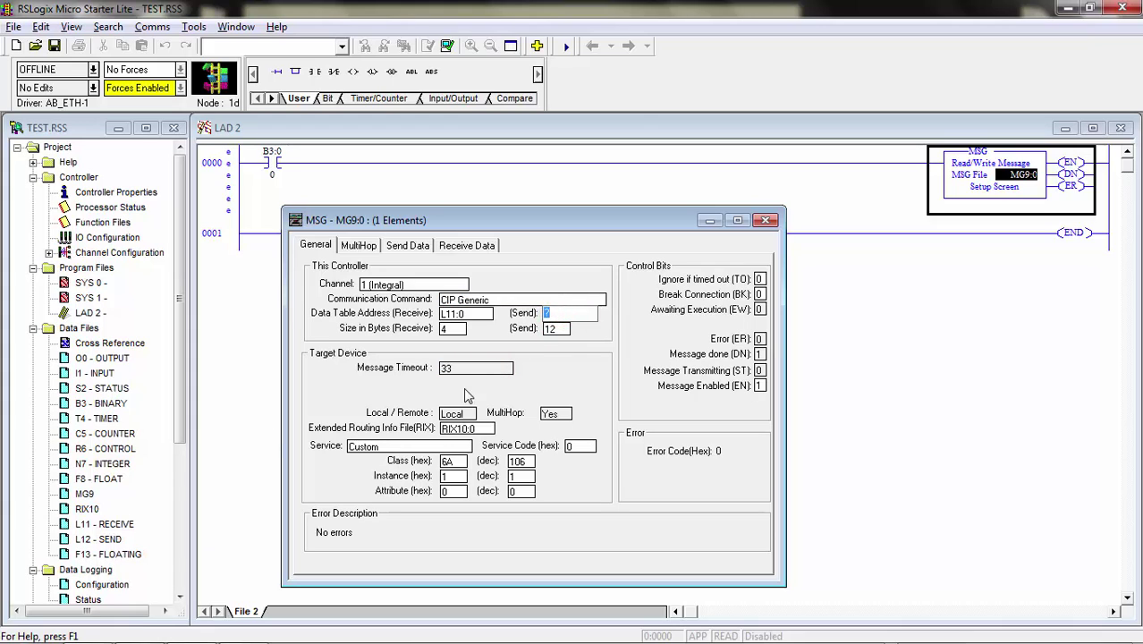
{"action": "double_click", "coordinate": [556, 317]}
Step: Enter service code 4C and check the MultiHop route to 172.19.64.133
{"action": "double_click", "coordinate": [583, 454]}
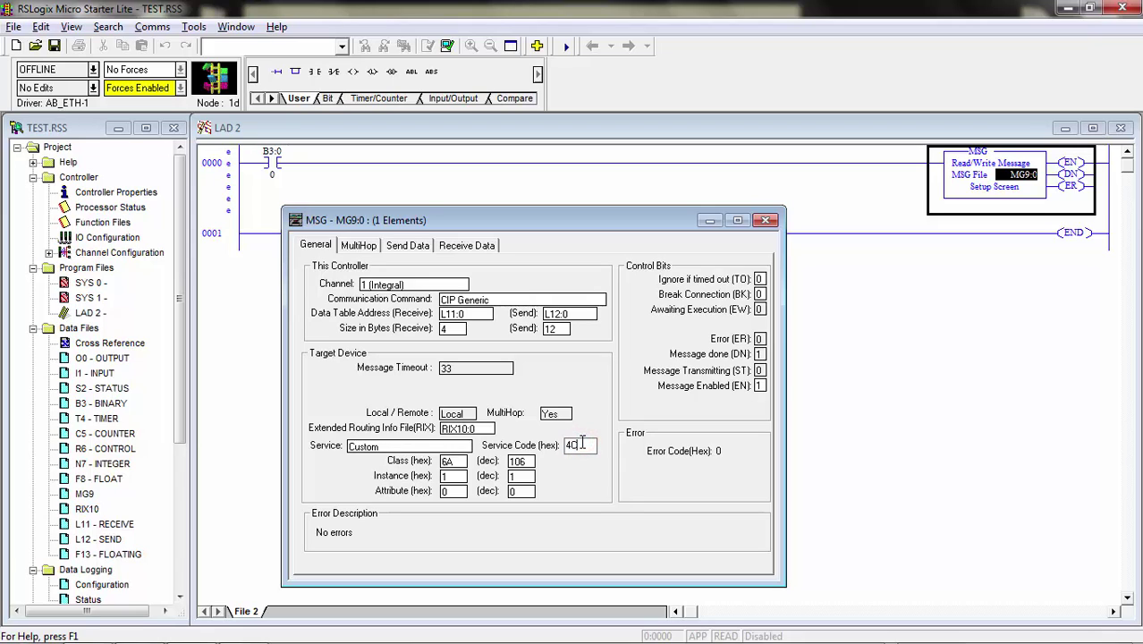
{"action": "double_click", "coordinate": [529, 461]}
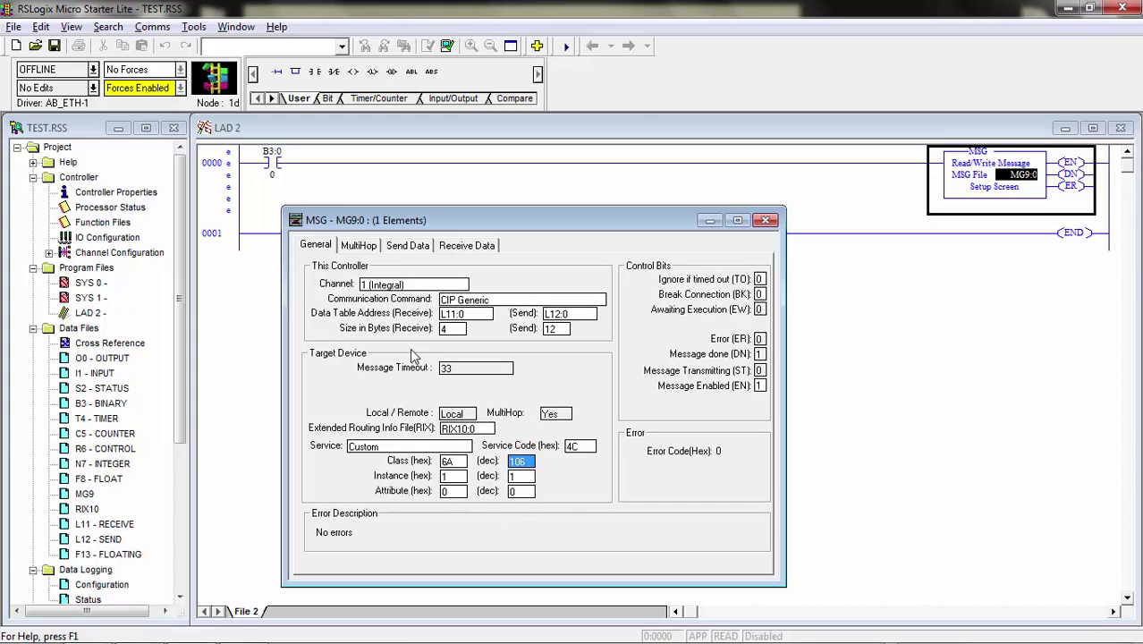
{"action": "left_click", "coordinate": [359, 246]}
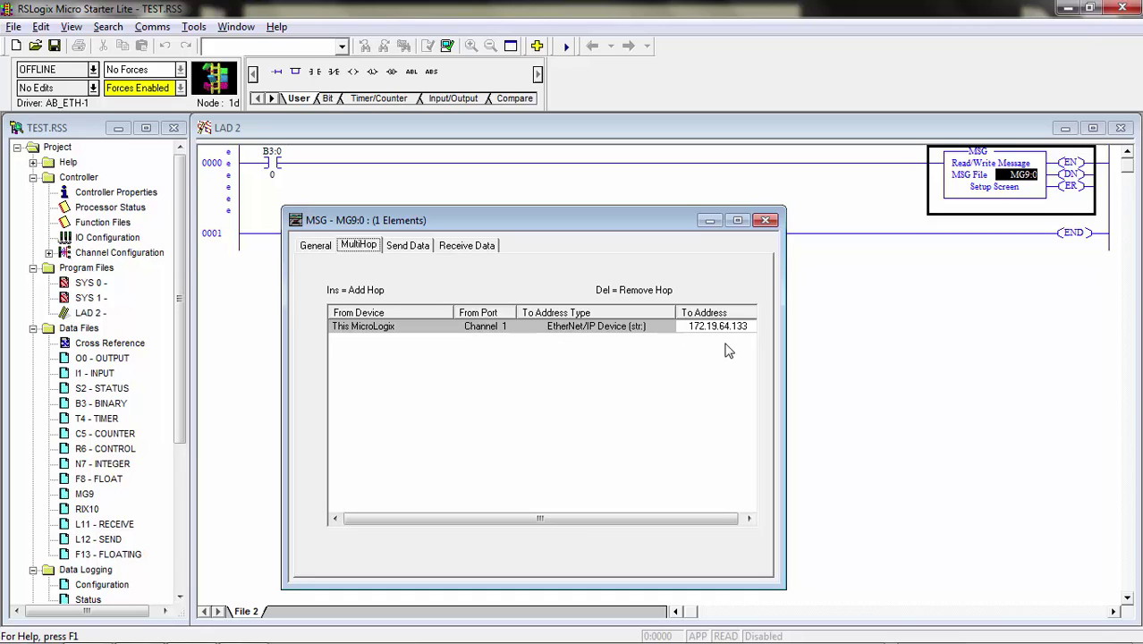
Step: Close the MSG setup, download TEST.RSS to the MicroLogix 1100, and go online in REMOTE RUN
{"action": "left_click", "coordinate": [315, 248]}
{"action": "left_click", "coordinate": [765, 222]}
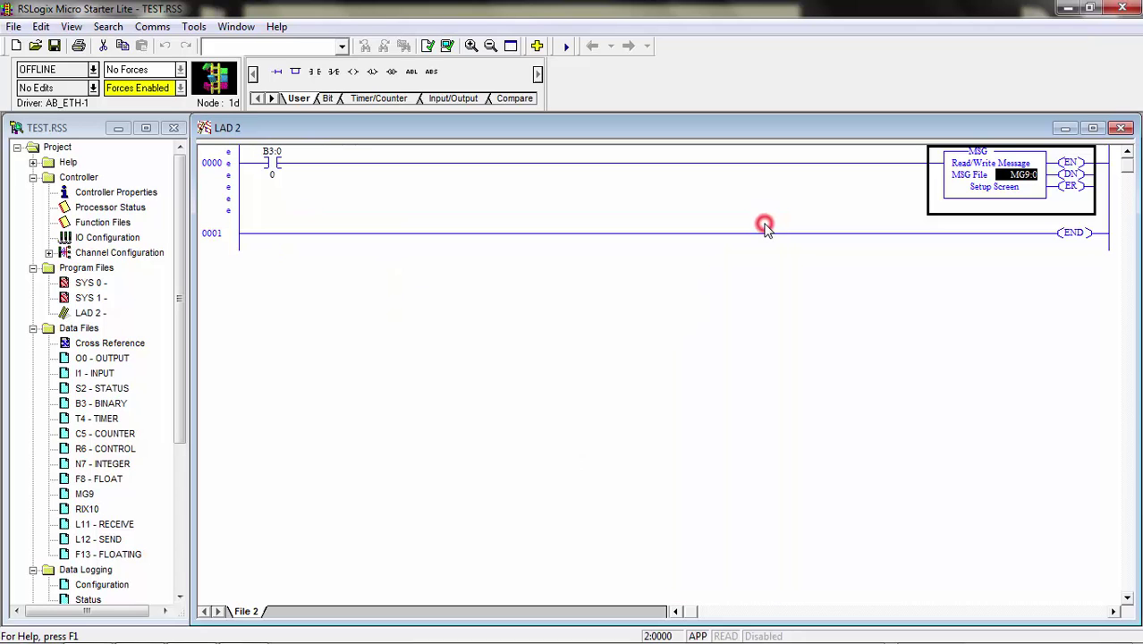
{"action": "left_click", "coordinate": [92, 69]}
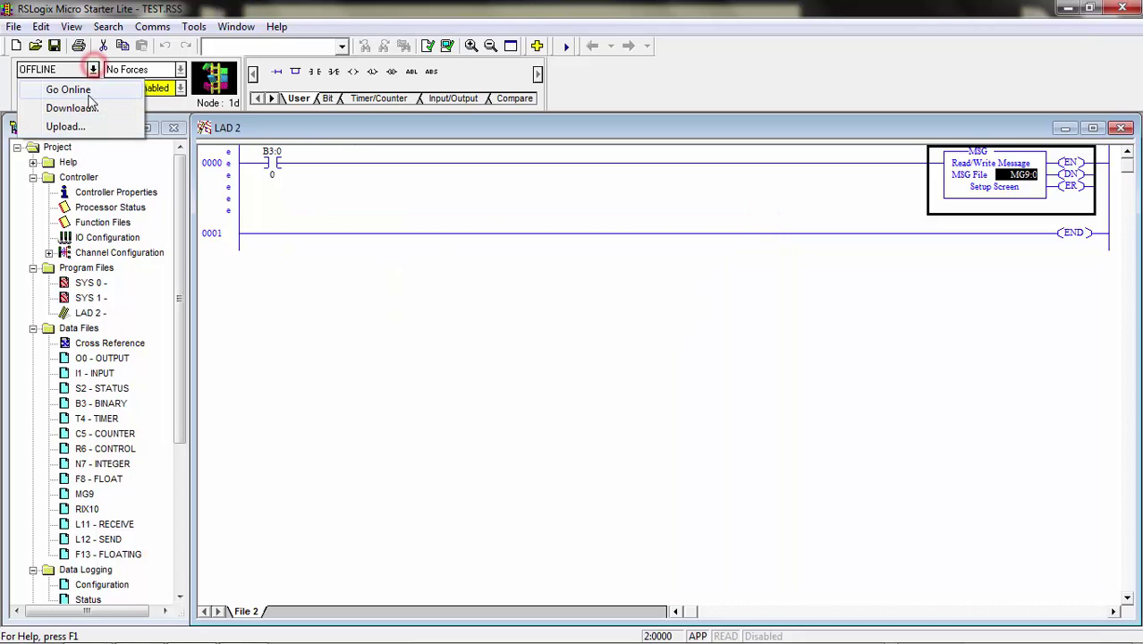
{"action": "left_click", "coordinate": [71, 104]}
{"action": "left_click", "coordinate": [730, 269]}
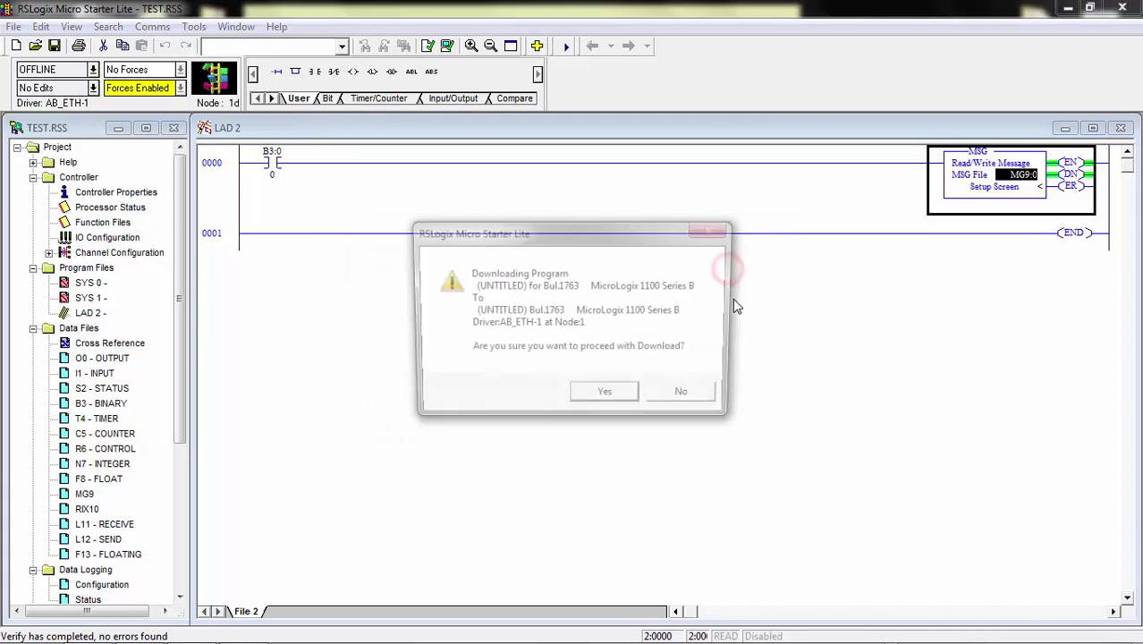
{"action": "left_click", "coordinate": [627, 390]}
{"action": "left_click", "coordinate": [626, 366]}
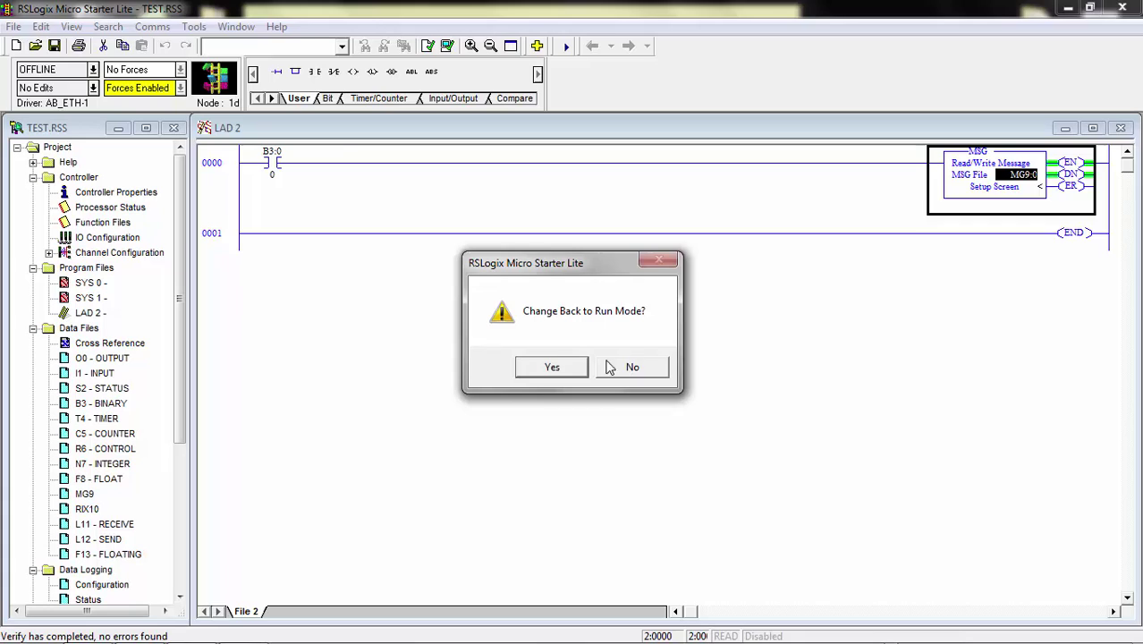
{"action": "left_click", "coordinate": [533, 369]}
{"action": "left_click", "coordinate": [543, 374]}
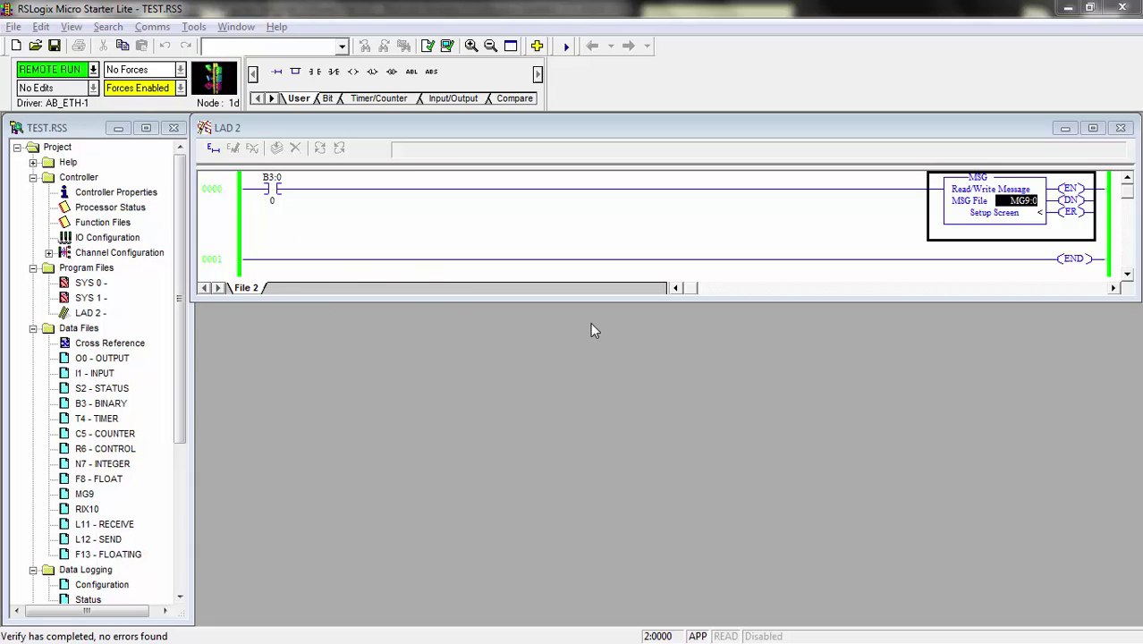
{"action": "key", "text": "alt+Tab"}
{"action": "key", "text": "alt+Tab"}
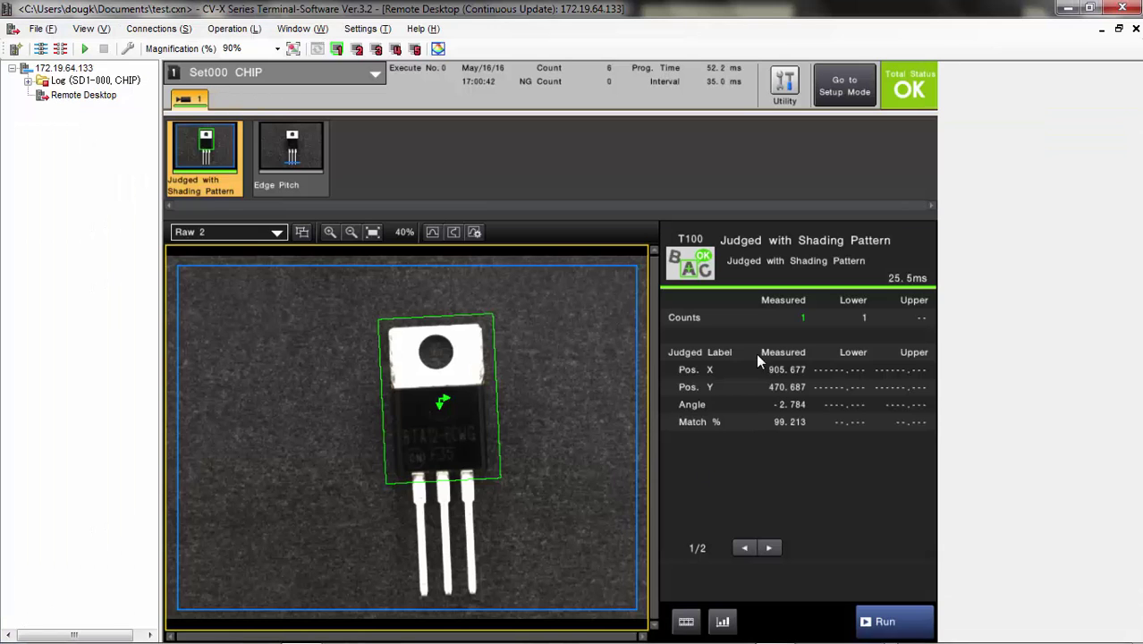
{"action": "key", "text": "alt+Tab"}
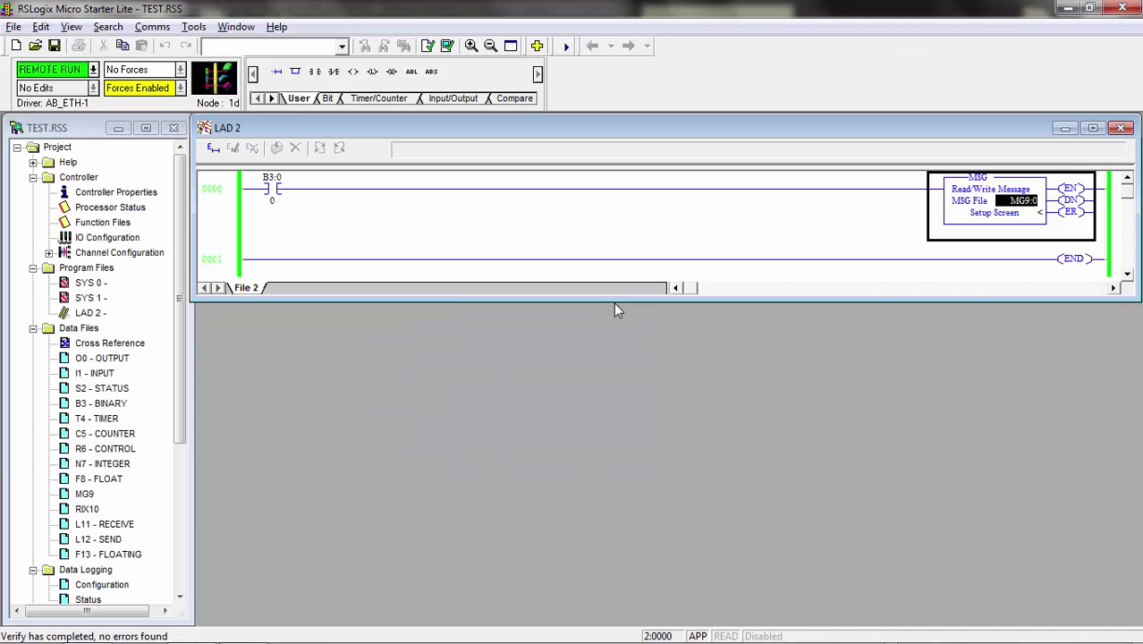
Step: Open the message setup and the L12 SEND data file, arranging both windows beside the rung
{"action": "double_click", "coordinate": [979, 212]}
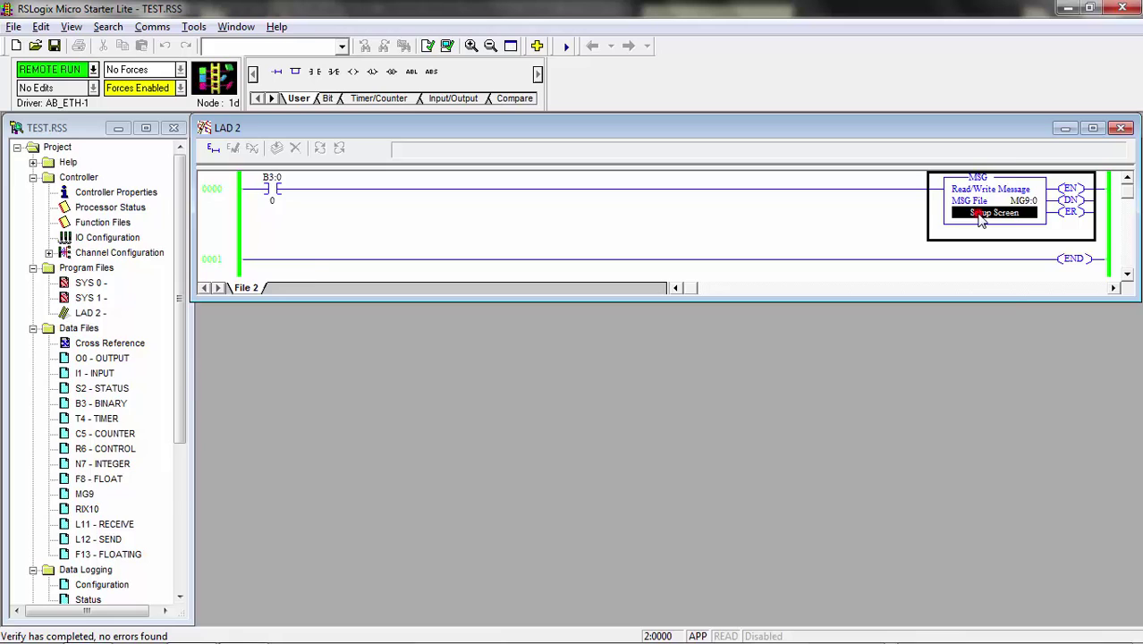
{"action": "left_click_drag", "start_coordinate": [439, 170], "coordinate": [1005, 118]}
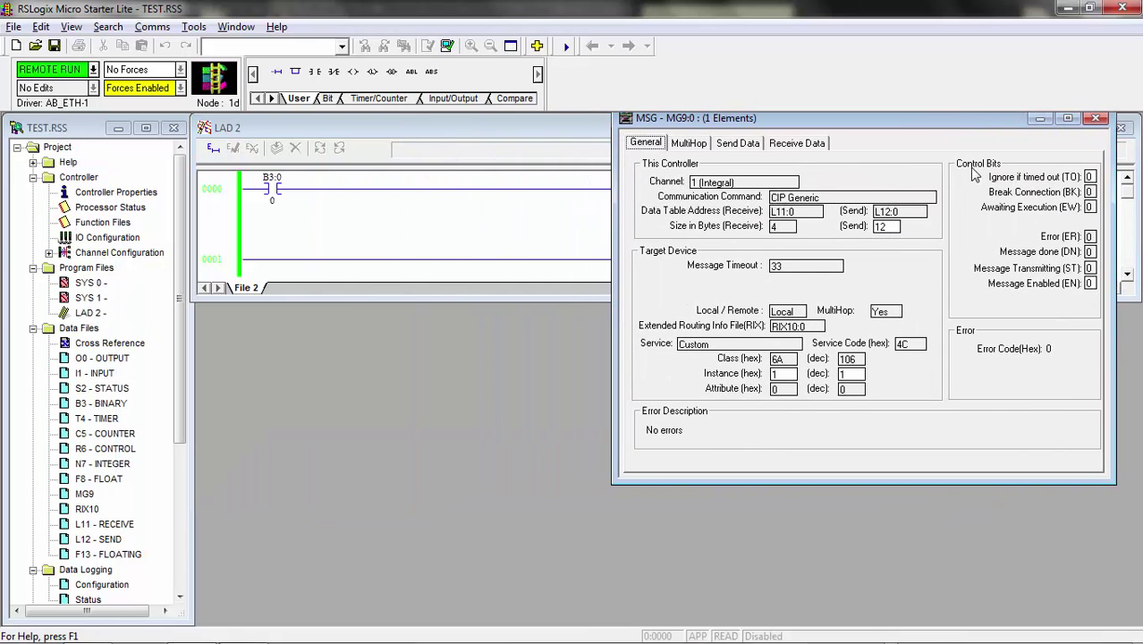
{"action": "double_click", "coordinate": [98, 539]}
{"action": "left_click_drag", "start_coordinate": [376, 189], "coordinate": [452, 304]}
{"action": "left_click_drag", "start_coordinate": [641, 467], "coordinate": [767, 465]}
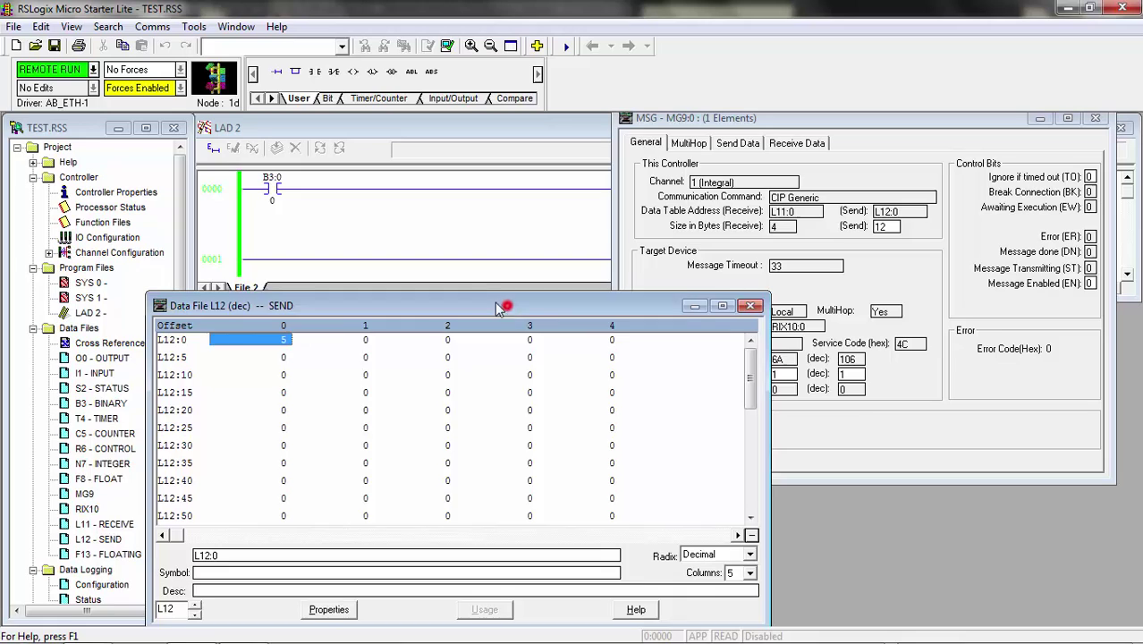
{"action": "left_click_drag", "start_coordinate": [498, 308], "coordinate": [435, 295]}
Step: Enter 24 in L12:0, 1 in L12:1 and 5 in L12:2
{"action": "left_click", "coordinate": [221, 327]}
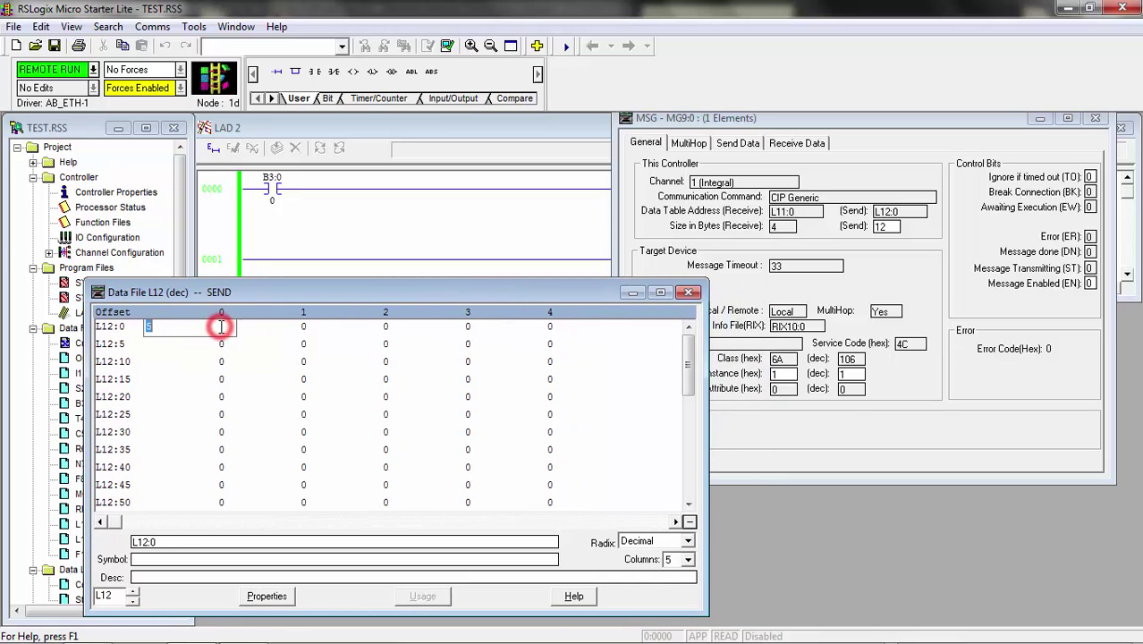
{"action": "type", "text": "24"}
{"action": "key", "text": "Return"}
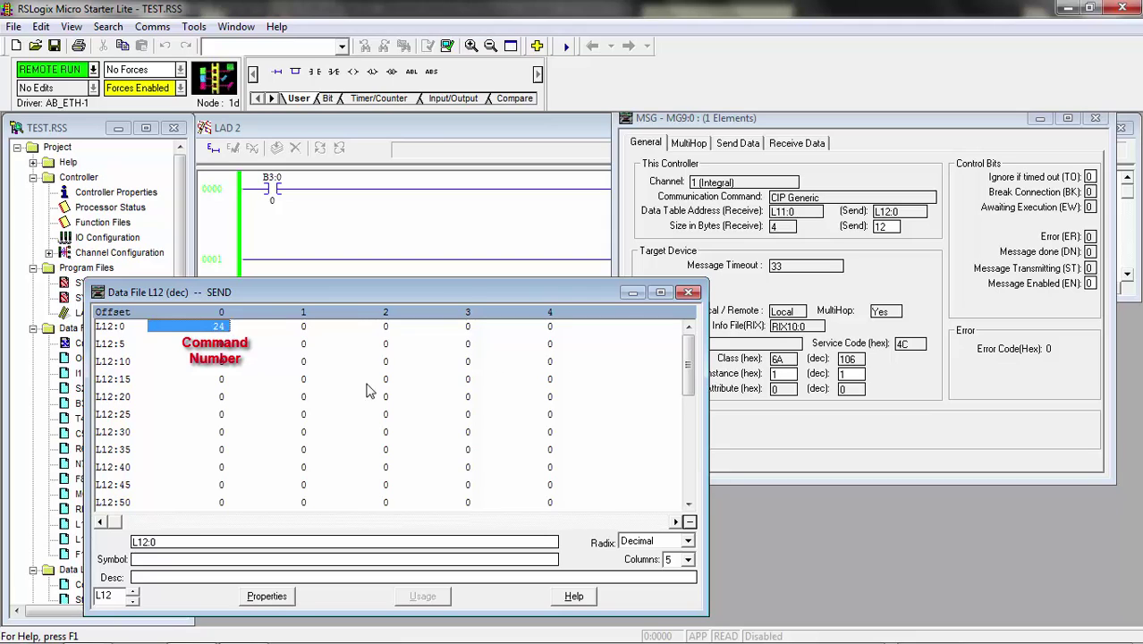
{"action": "left_click", "coordinate": [305, 329]}
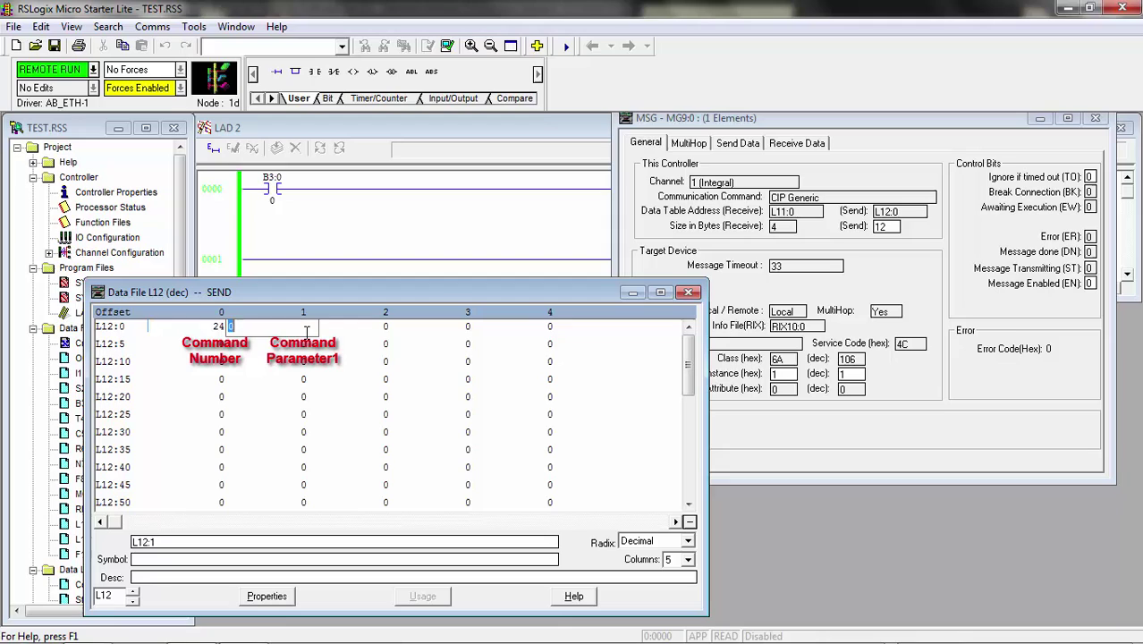
{"action": "double_click", "coordinate": [307, 328]}
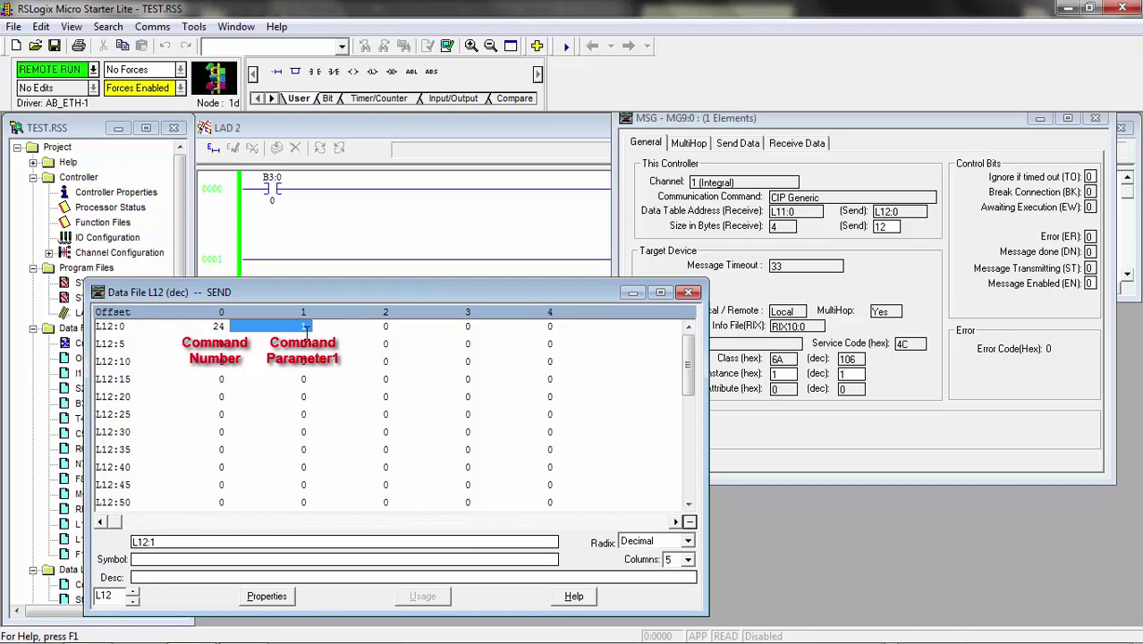
{"action": "left_click", "coordinate": [373, 333]}
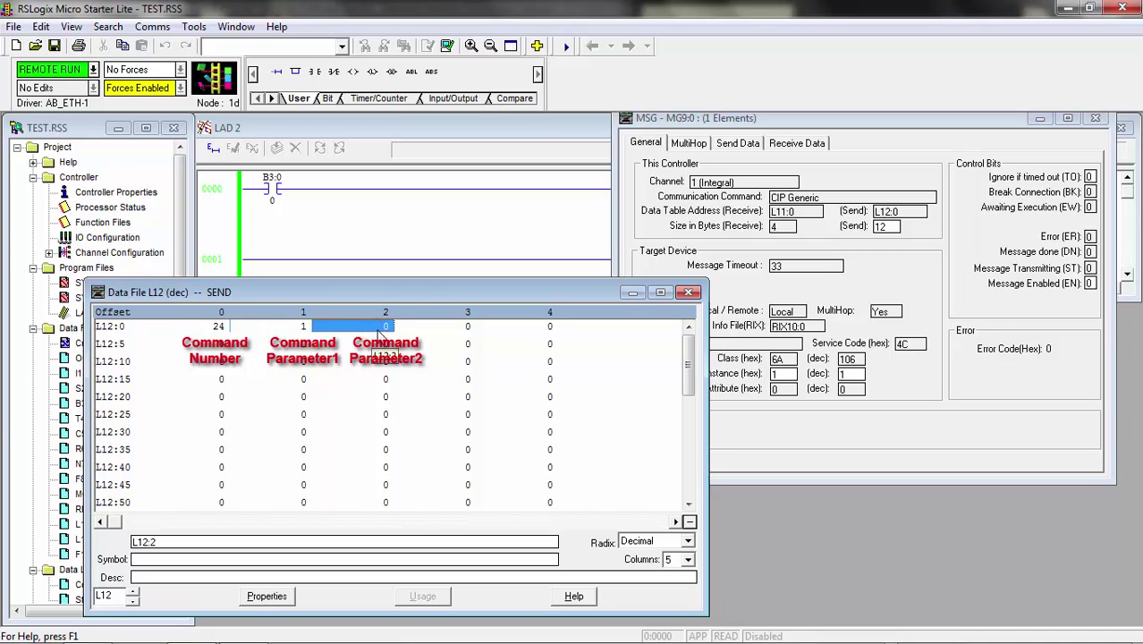
{"action": "double_click", "coordinate": [379, 331]}
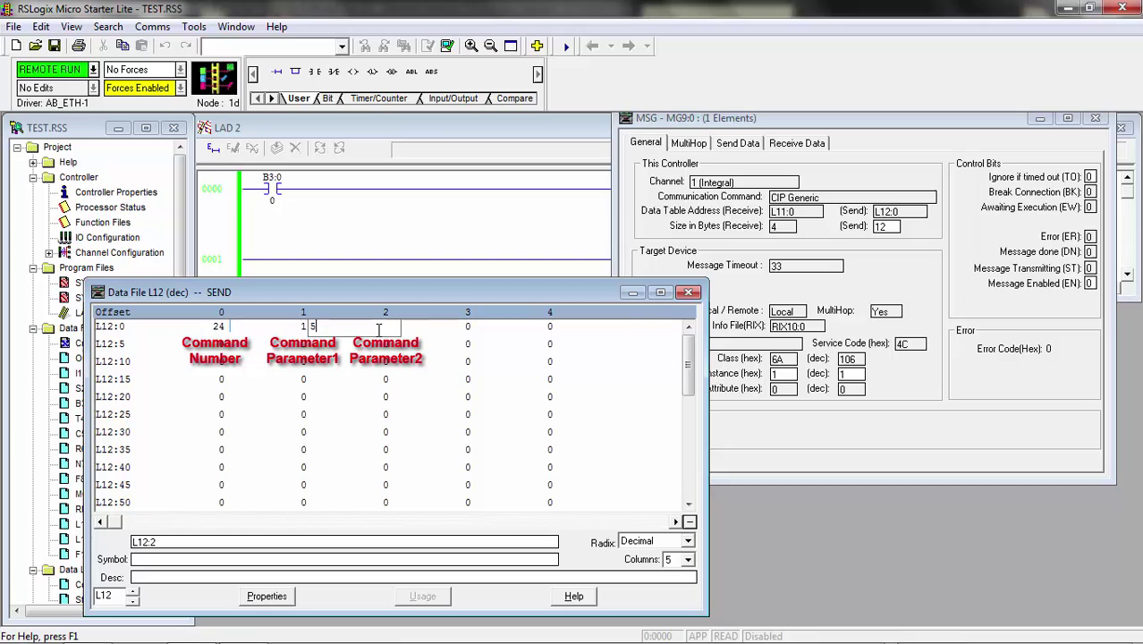
{"action": "type", "text": "5"}
{"action": "key", "text": "Return"}
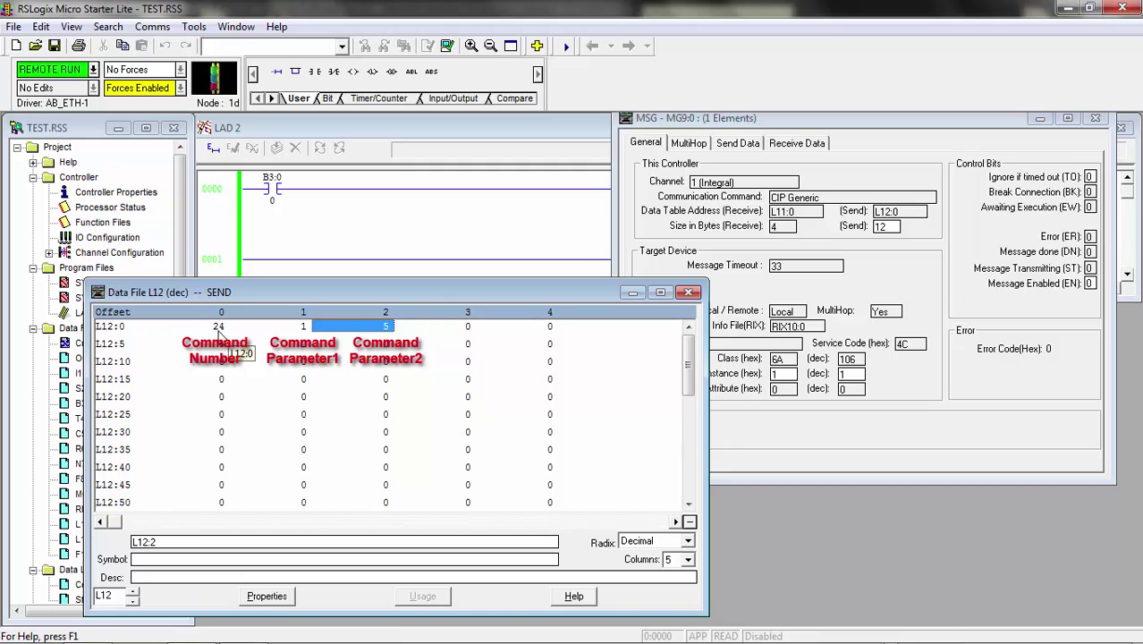
Step: Move the L12 and message windows aside to expose the B3:0 contact
{"action": "mouse_move", "coordinate": [307, 299]}
{"action": "left_mouse_down"}
{"action": "mouse_move", "coordinate": [544, 289]}
{"action": "mouse_move", "coordinate": [404, 300]}
{"action": "left_mouse_up"}
{"action": "left_click_drag", "start_coordinate": [818, 115], "coordinate": [868, 299]}
{"action": "left_click", "coordinate": [411, 221]}
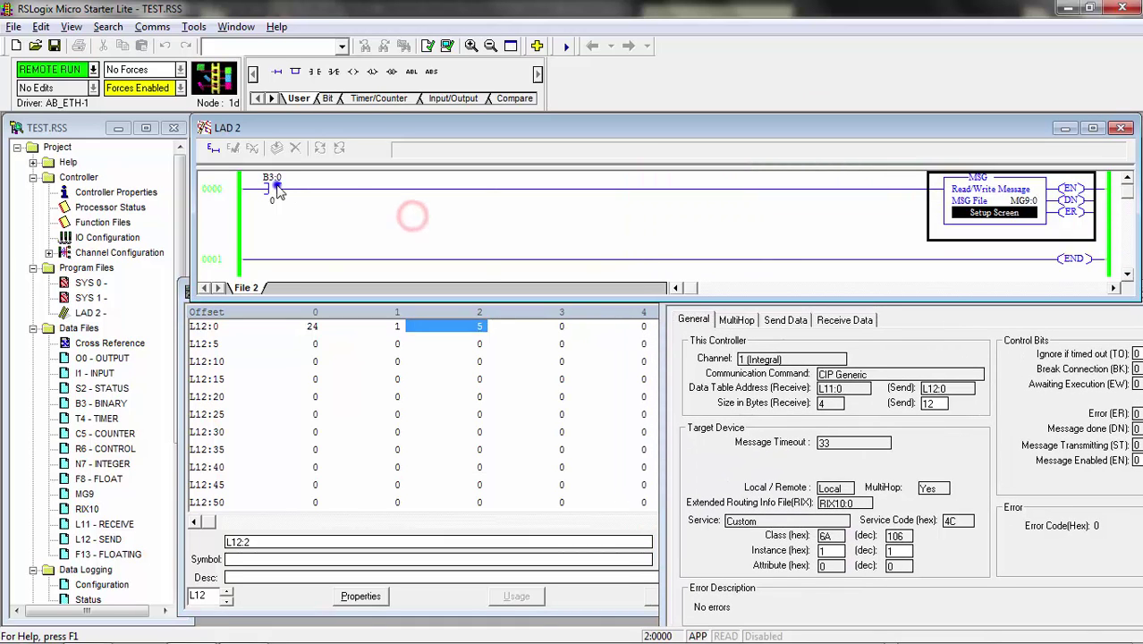
Step: Toggle B3:0 on to send the PW message, then run CV-X to confirm Set005 loaded
{"action": "right_click", "coordinate": [274, 186]}
{"action": "left_click", "coordinate": [352, 459]}
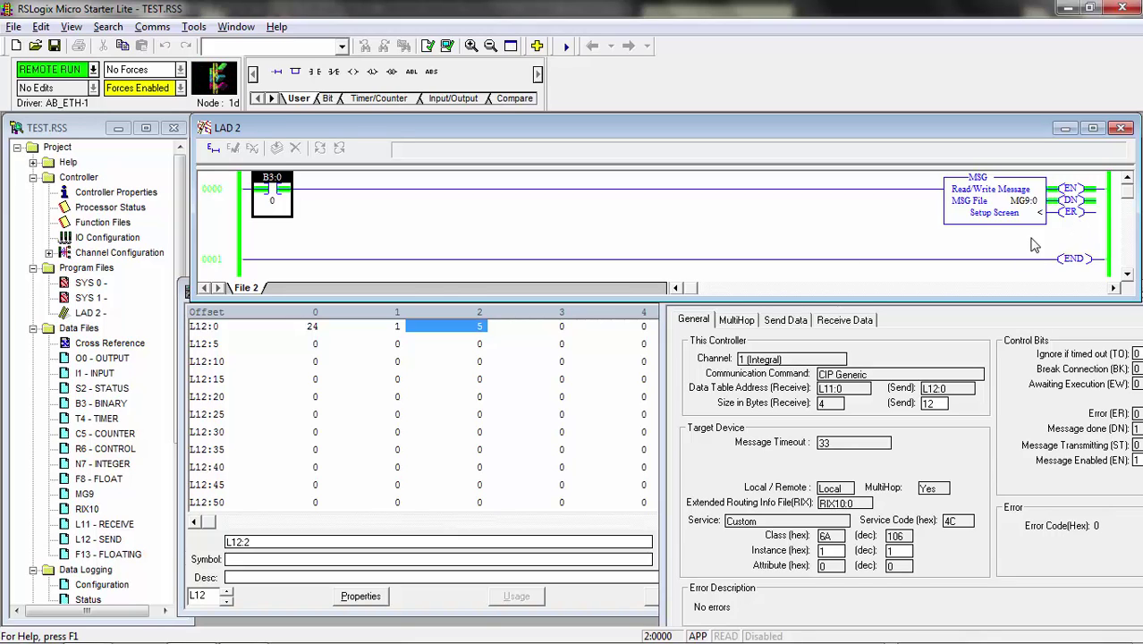
{"action": "key", "text": "alt+Tab"}
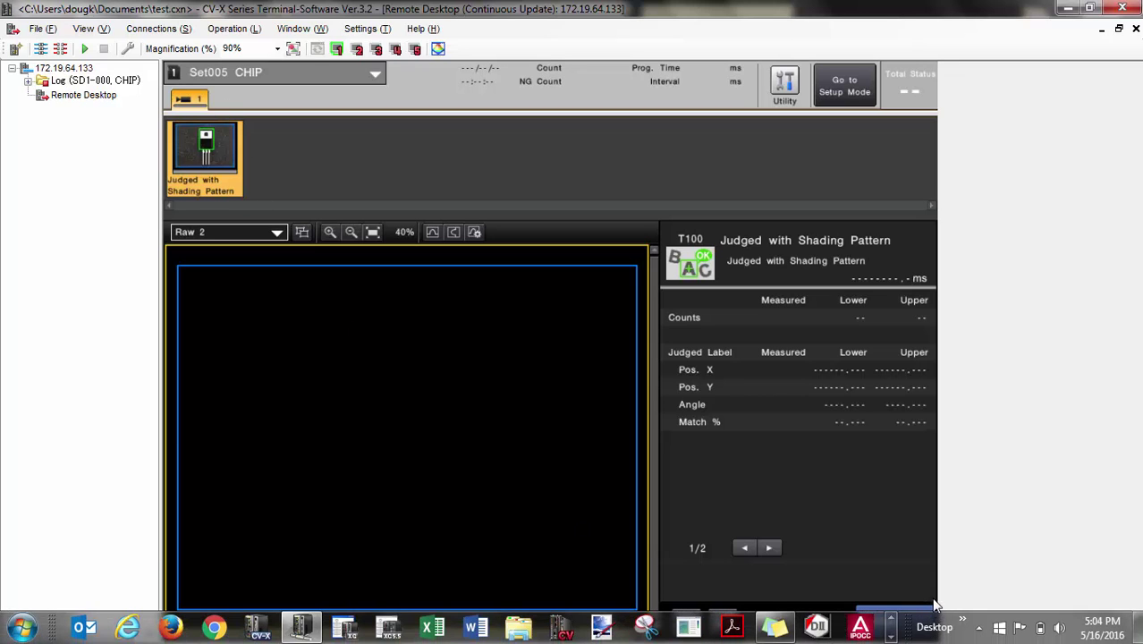
{"action": "left_click", "coordinate": [907, 612]}
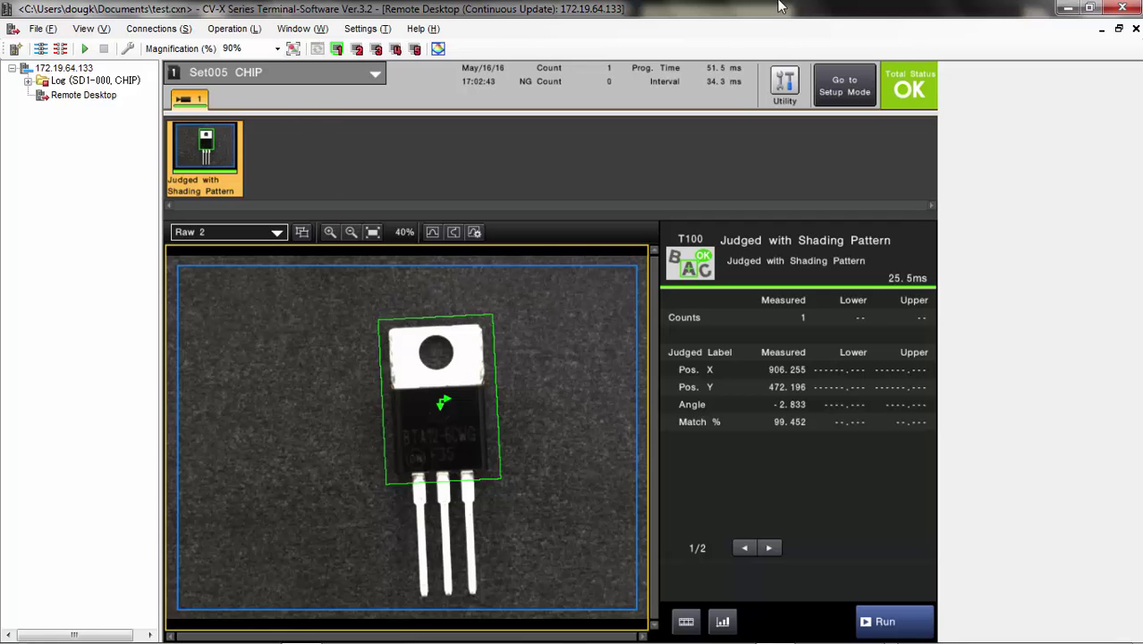
{"action": "left_click", "coordinate": [1068, 7]}
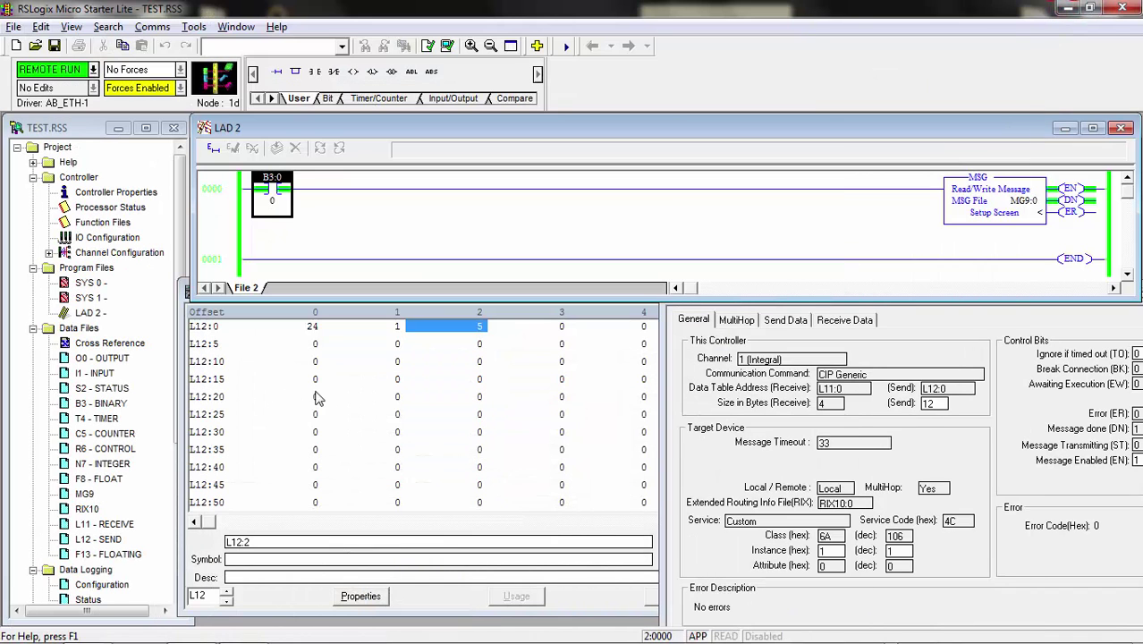
Step: Change L12:2 to 0 in the L12 send file
{"action": "left_click", "coordinate": [445, 327]}
{"action": "left_click", "coordinate": [445, 327]}
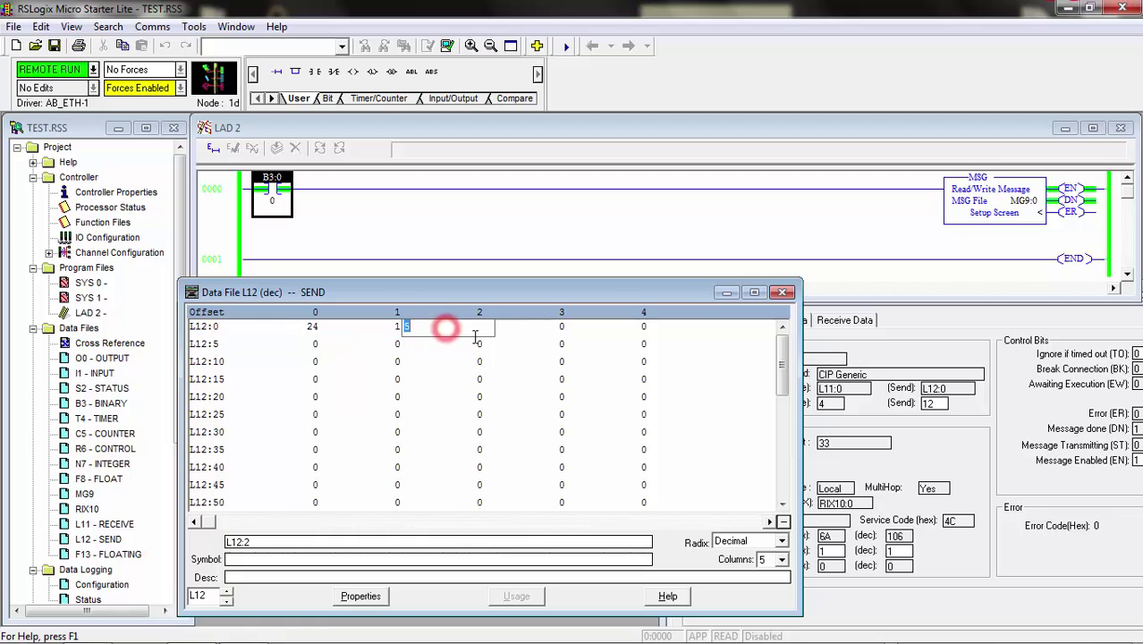
{"action": "type", "text": "0"}
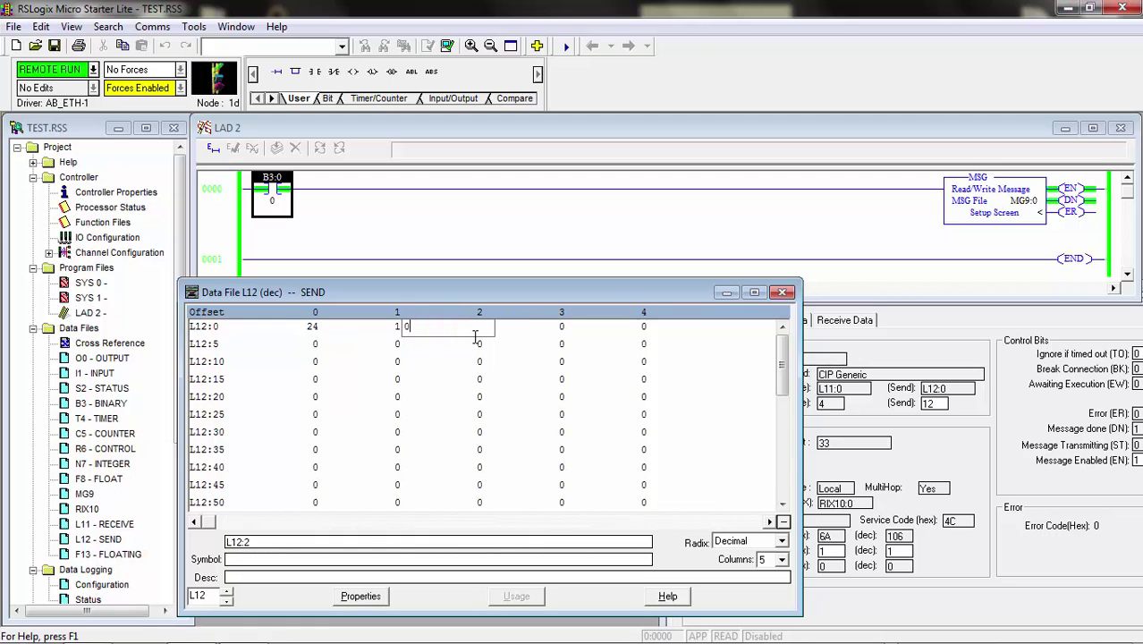
{"action": "key", "text": "Return"}
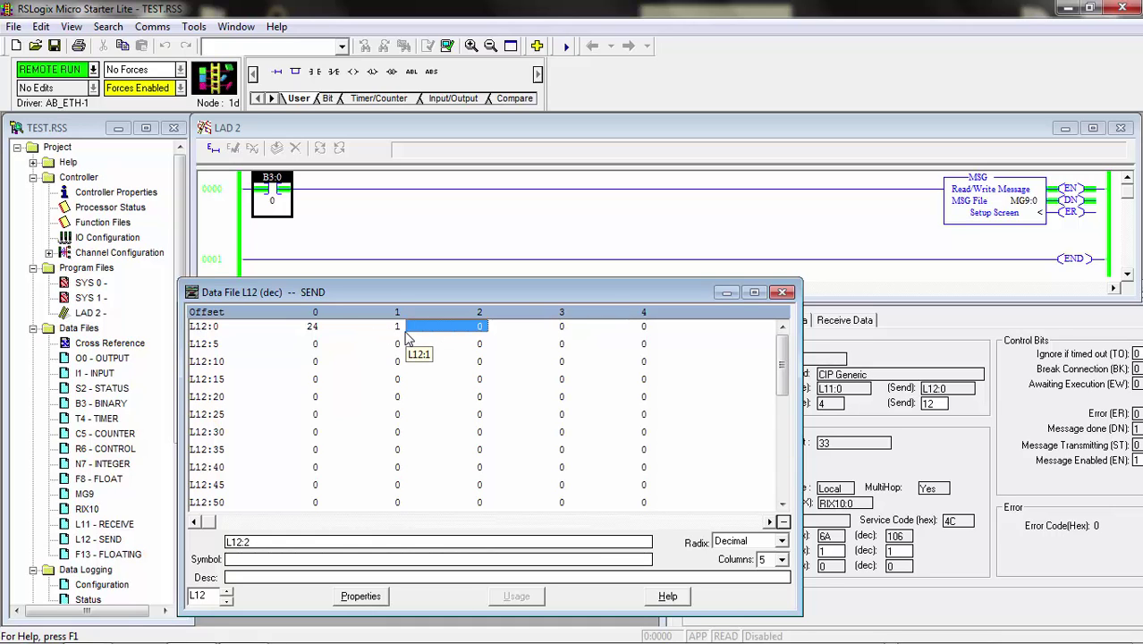
Step: Toggle B3:0 off and back on to resend the message
{"action": "right_click", "coordinate": [271, 189]}
{"action": "left_click", "coordinate": [344, 463]}
{"action": "right_click", "coordinate": [273, 191]}
{"action": "left_click", "coordinate": [328, 455]}
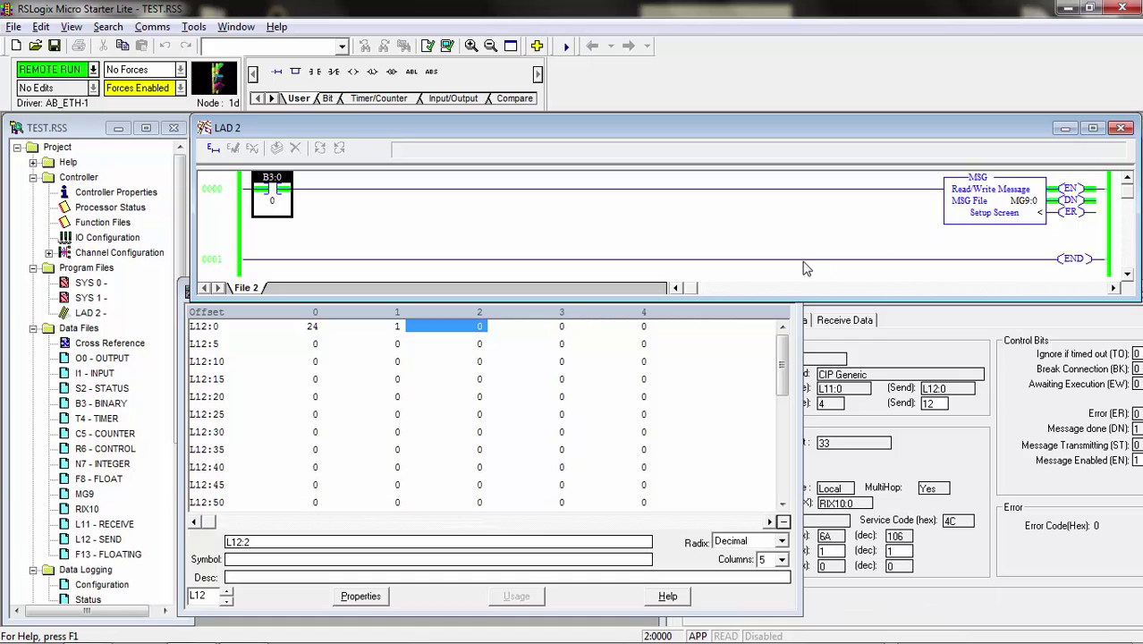
{"action": "key", "text": "alt+Tab"}
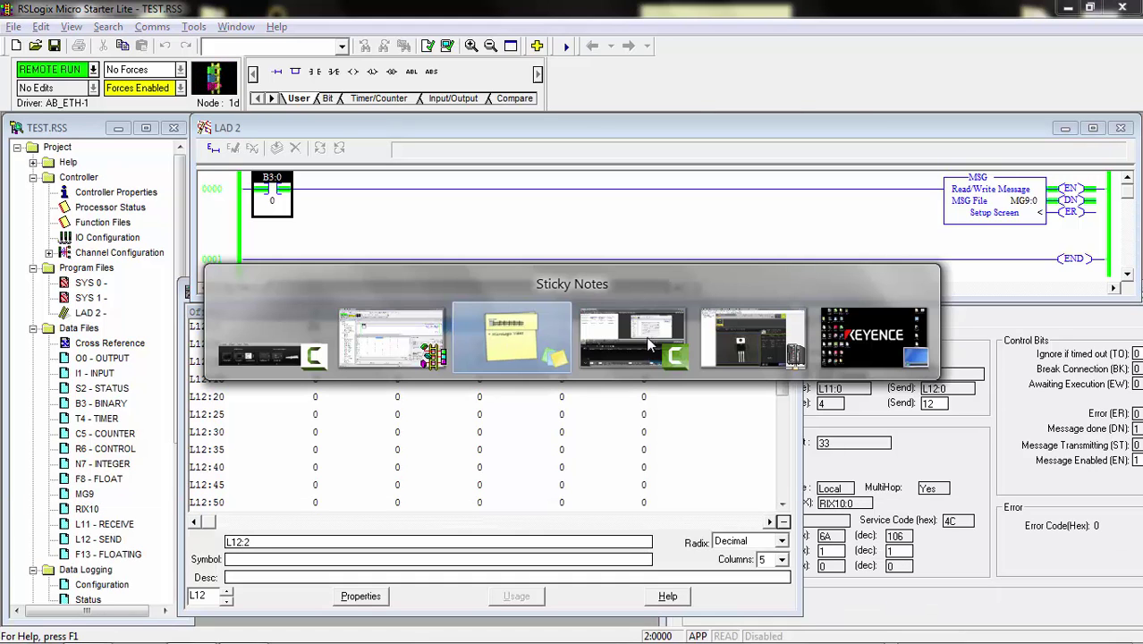
Step: Run CV-X to confirm program set Set000 CHIP is active, then minimize it
{"action": "left_click", "coordinate": [729, 340]}
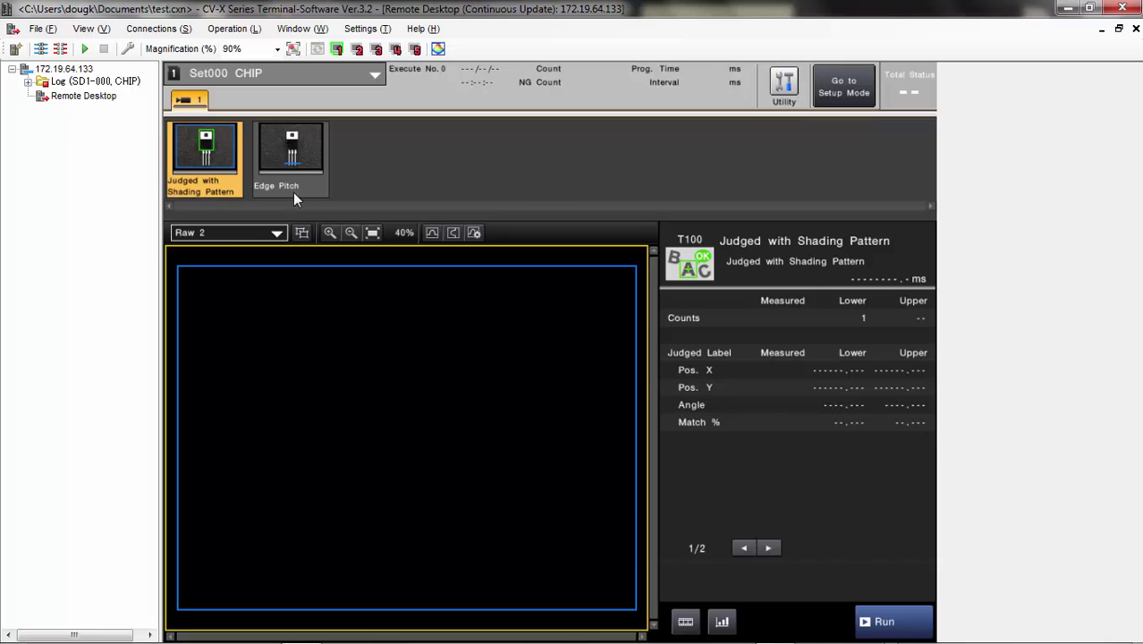
{"action": "mouse_move", "coordinate": [888, 614]}
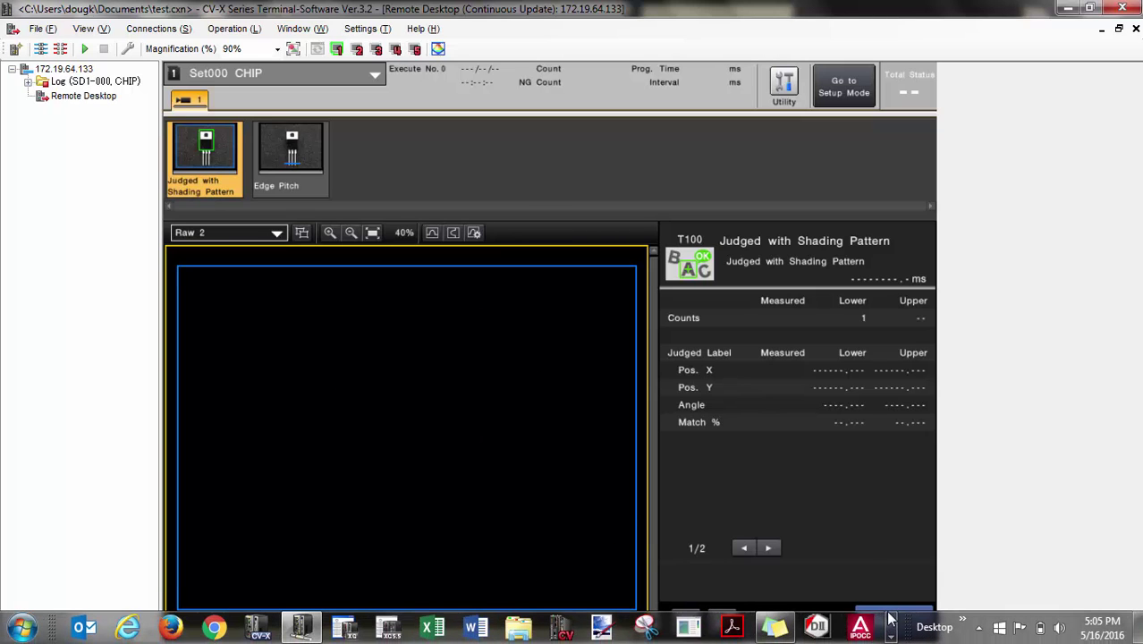
{"action": "left_click", "coordinate": [917, 613]}
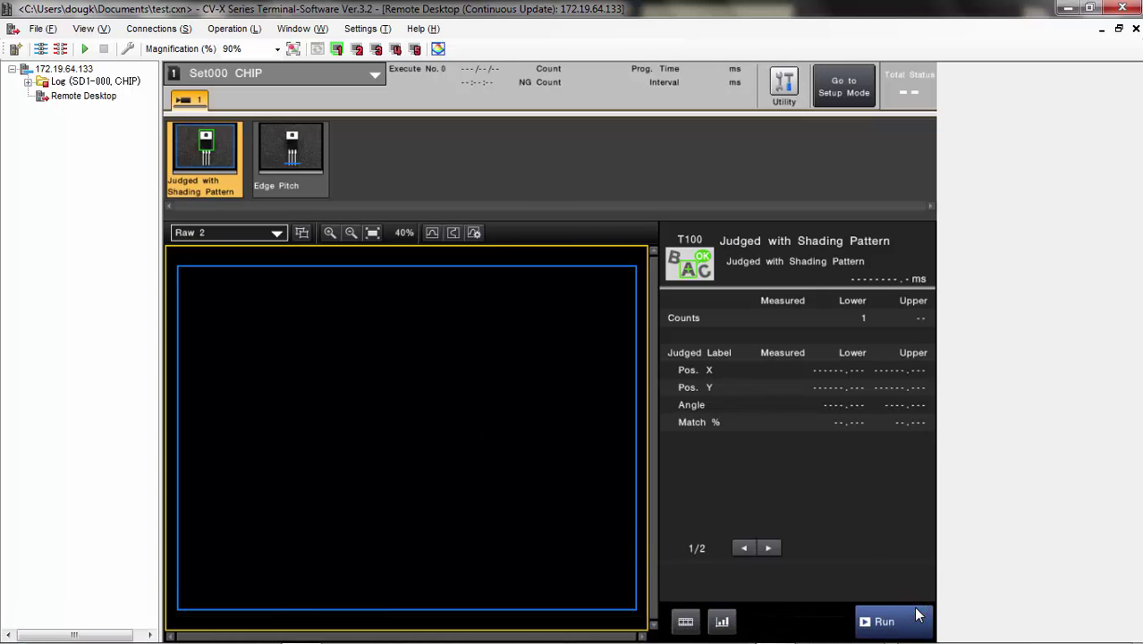
{"action": "left_click", "coordinate": [1067, 8]}
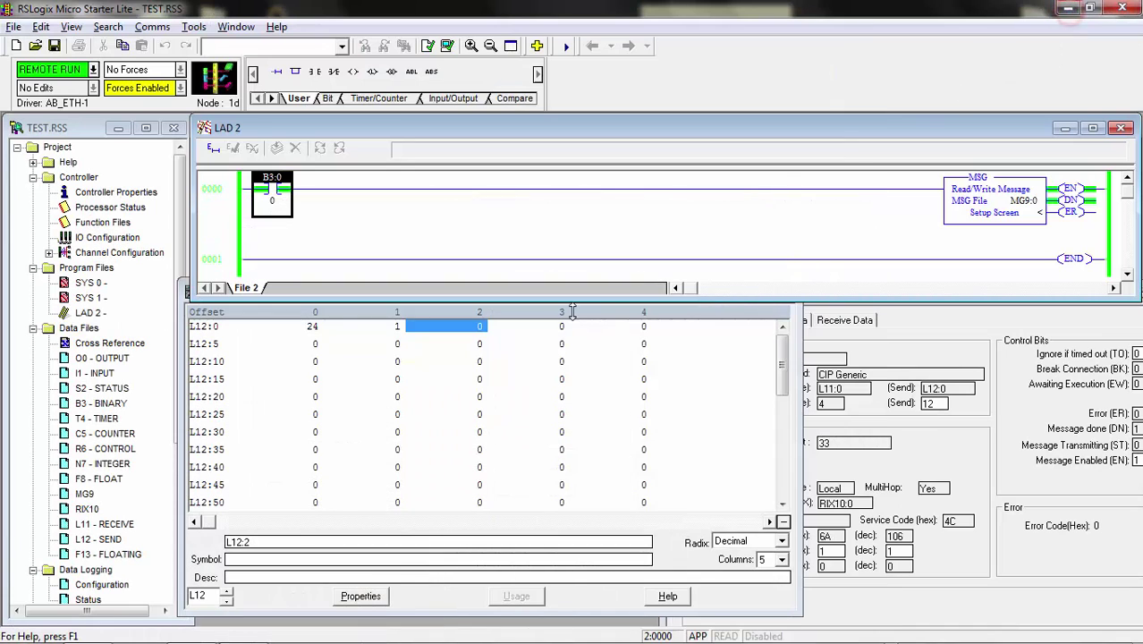